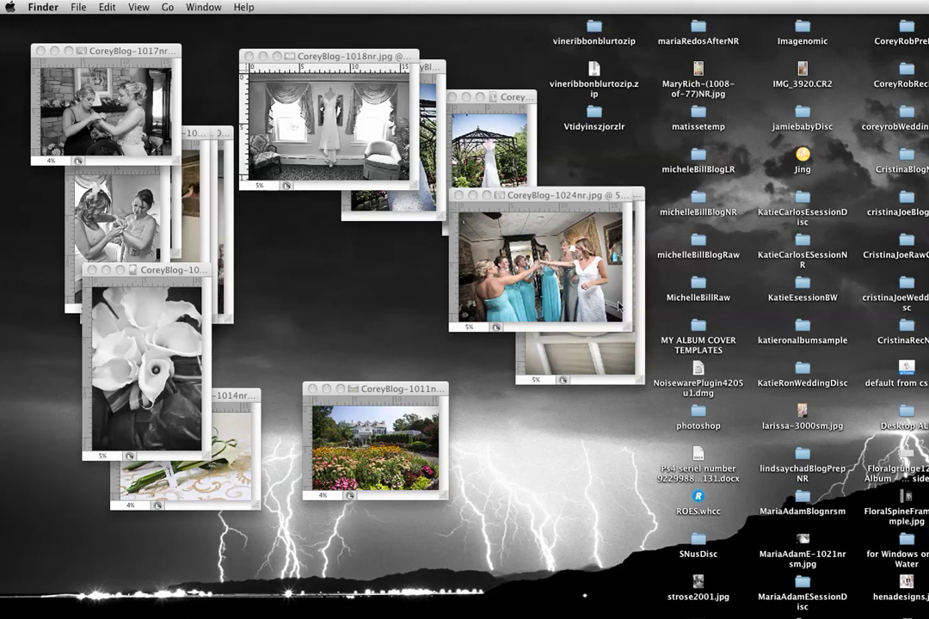
# Step: Bring Photoshop to the front over the open CoreyBlog wedding photo windows
pyautogui.click(144, 51)
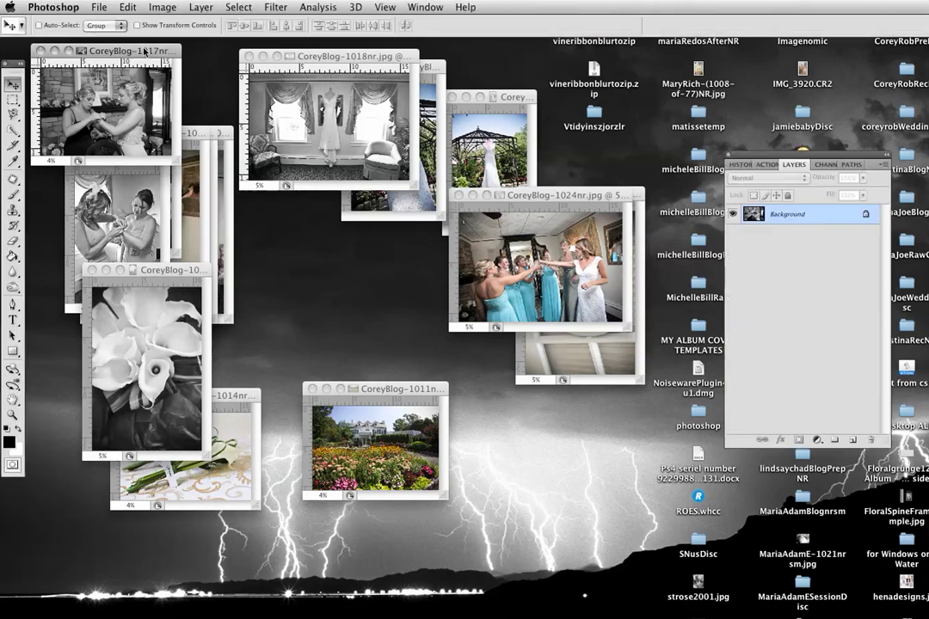
pyautogui.click(99, 8)
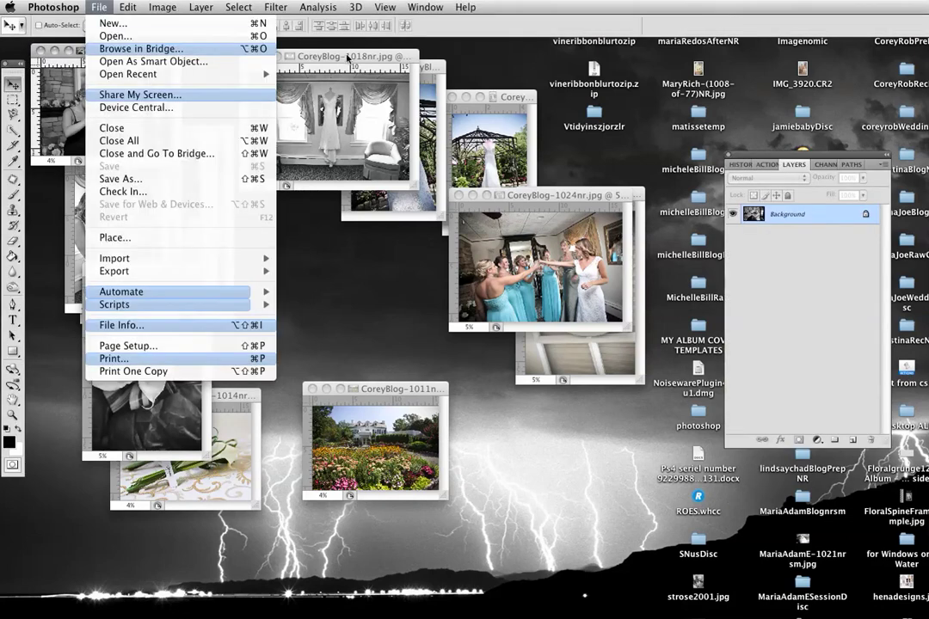
pyautogui.click(103, 94)
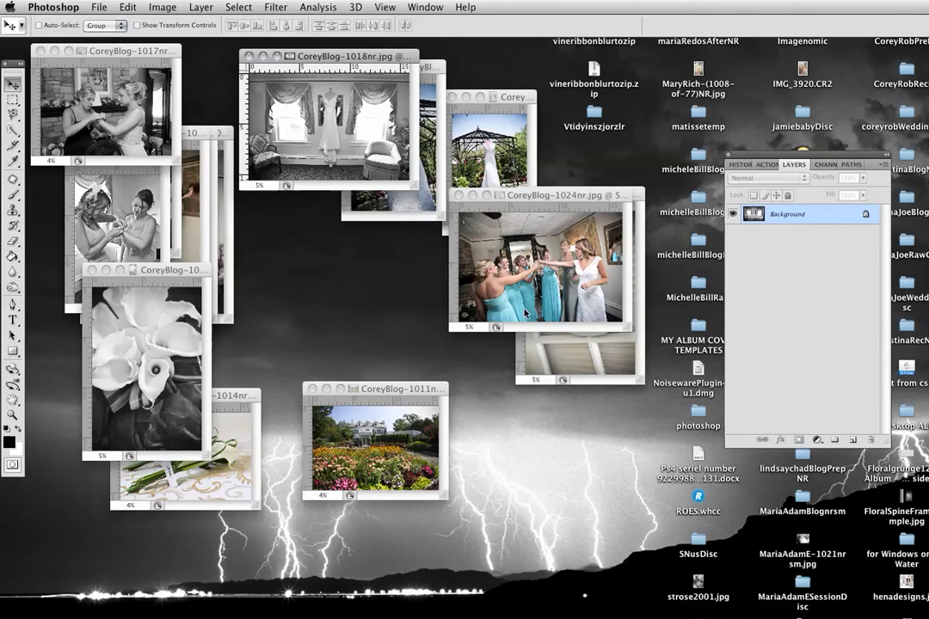
# Step: Zoom out the bridesmaids and bride sign photos, moving the bride sign window lower
pyautogui.moveTo(551, 194); pyautogui.dragTo(497, 221)
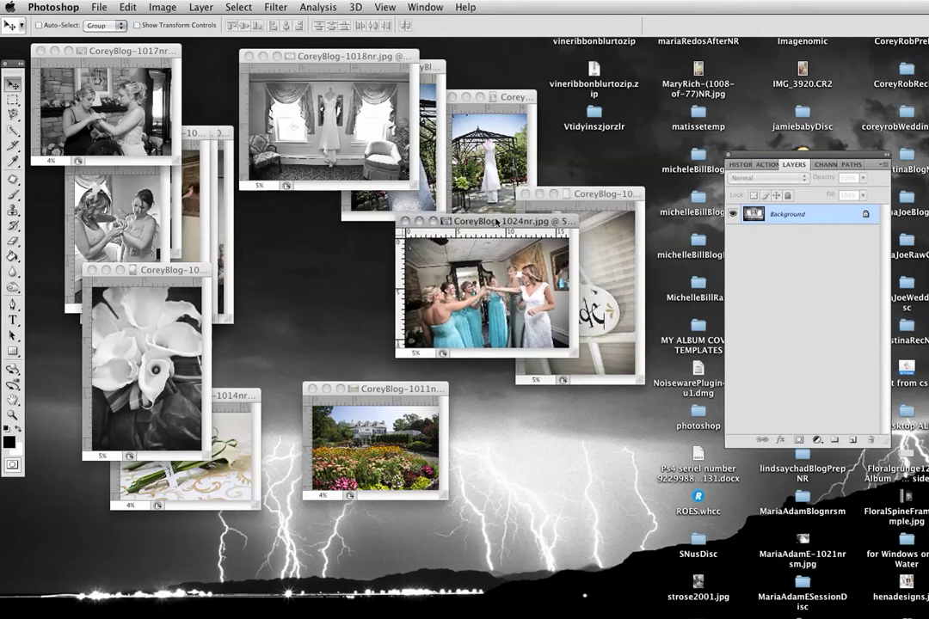
pyautogui.press('super+minus')
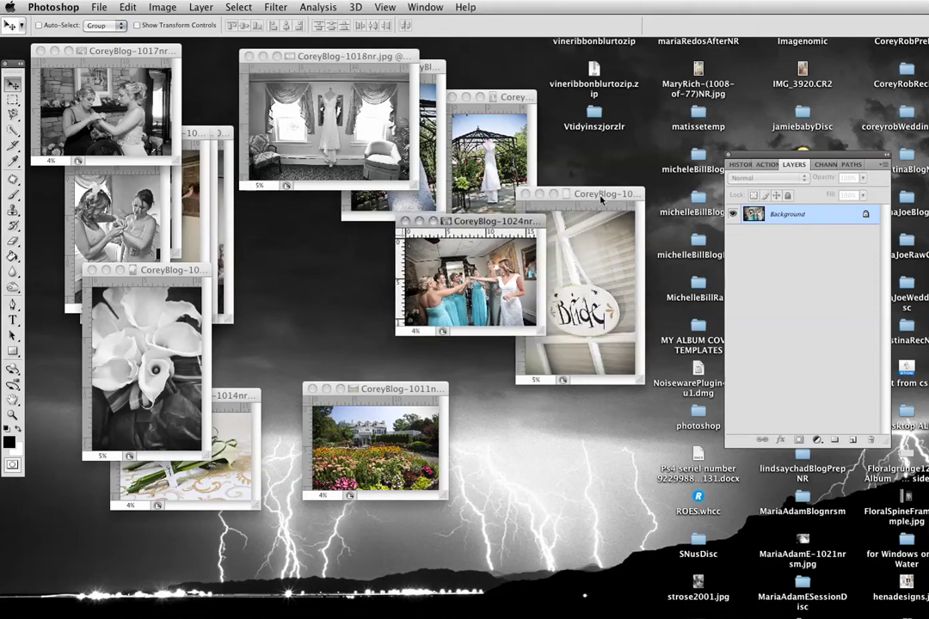
pyautogui.click(600, 199)
pyautogui.press('super+minus')
pyautogui.moveTo(600, 199); pyautogui.dragTo(605, 378)
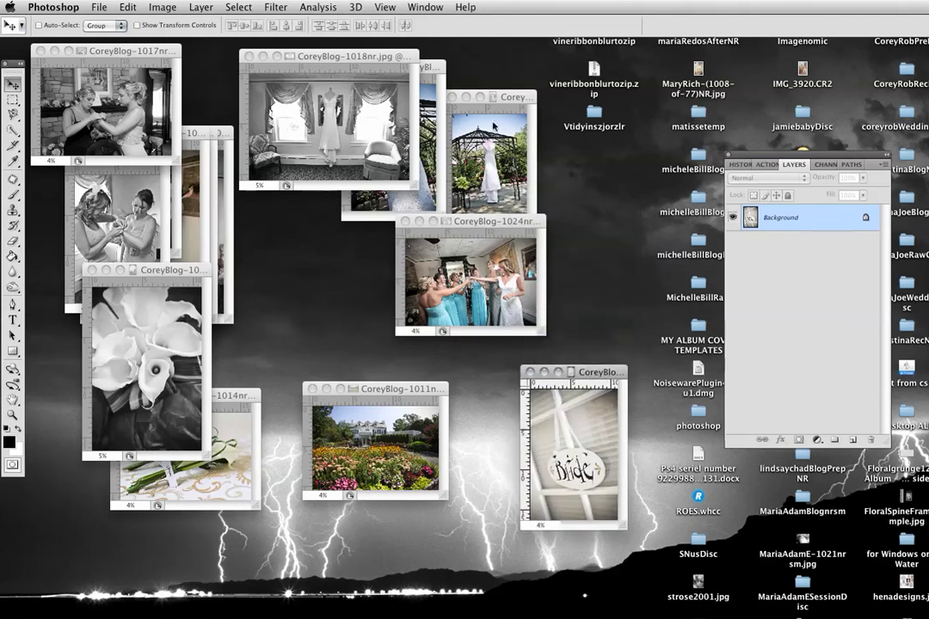
# Step: Move the gazebo and dress windows down beside it and stack 1017nr over 1018nr
pyautogui.moveTo(508, 97); pyautogui.dragTo(466, 365)
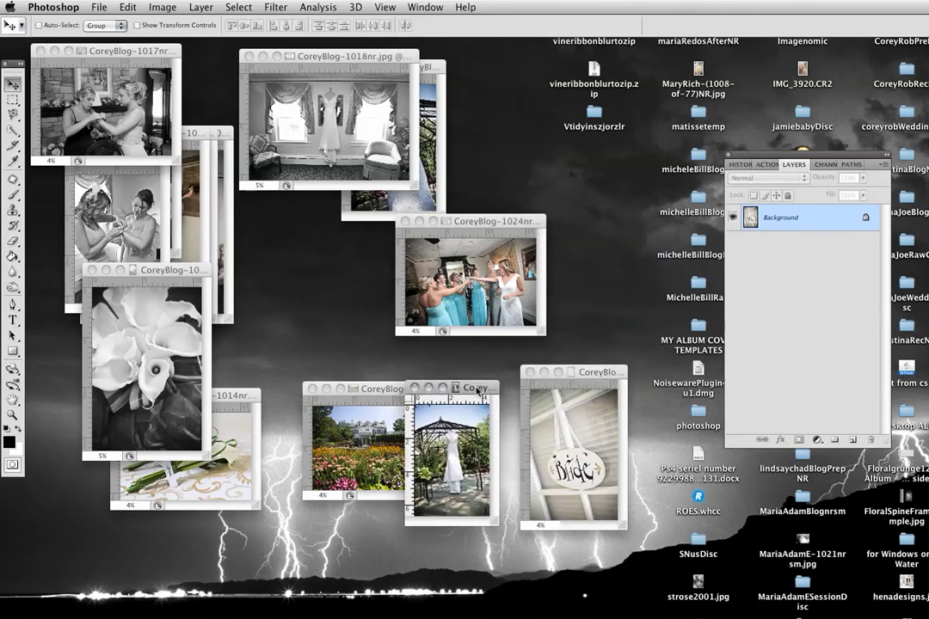
pyautogui.click(434, 70)
pyautogui.moveTo(435, 70); pyautogui.dragTo(430, 441)
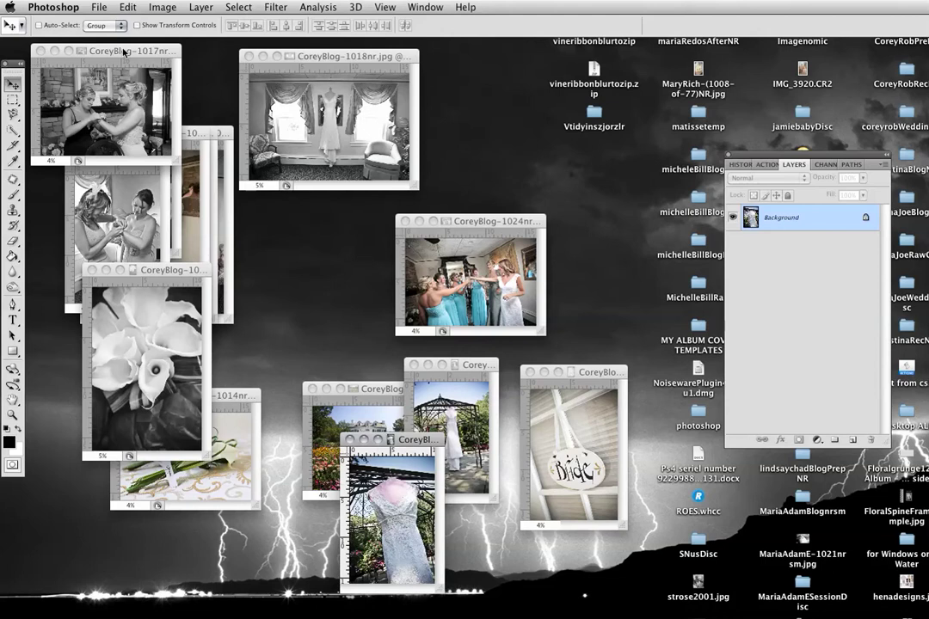
pyautogui.moveTo(123, 54); pyautogui.dragTo(381, 59)
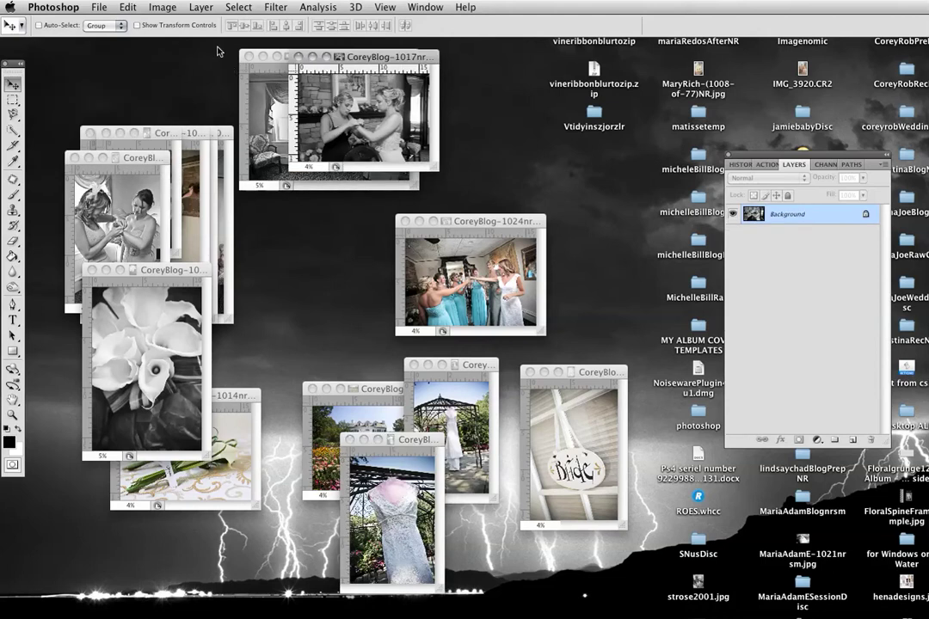
pyautogui.click(96, 8)
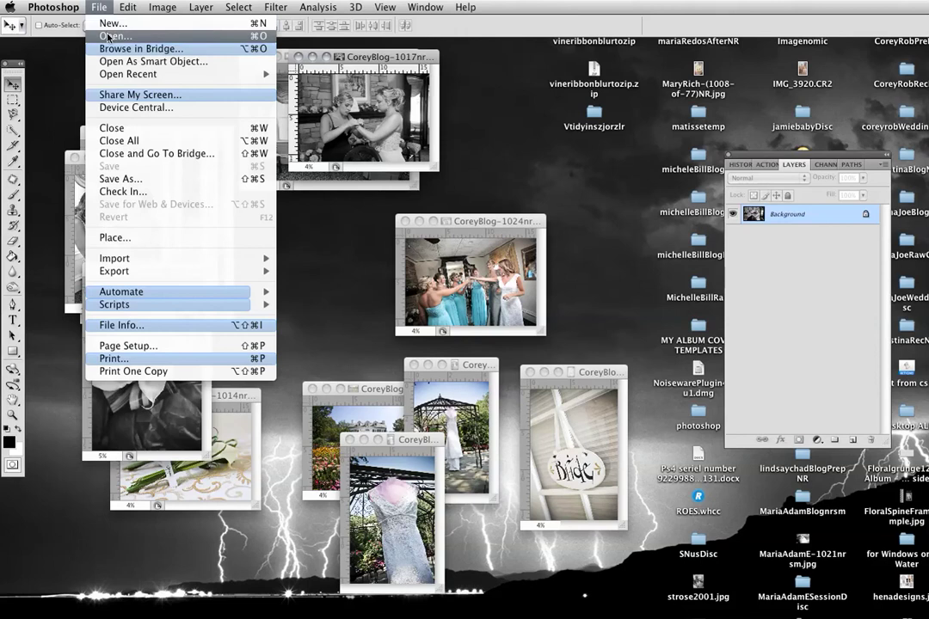
# Step: Open the 12x12 Album Spread.jpg from WHCC Product Templates > Albums > Watercolor/Linen/Recycled/Satin > 12x12
pyautogui.click(108, 36)
pyautogui.click(856, 111)
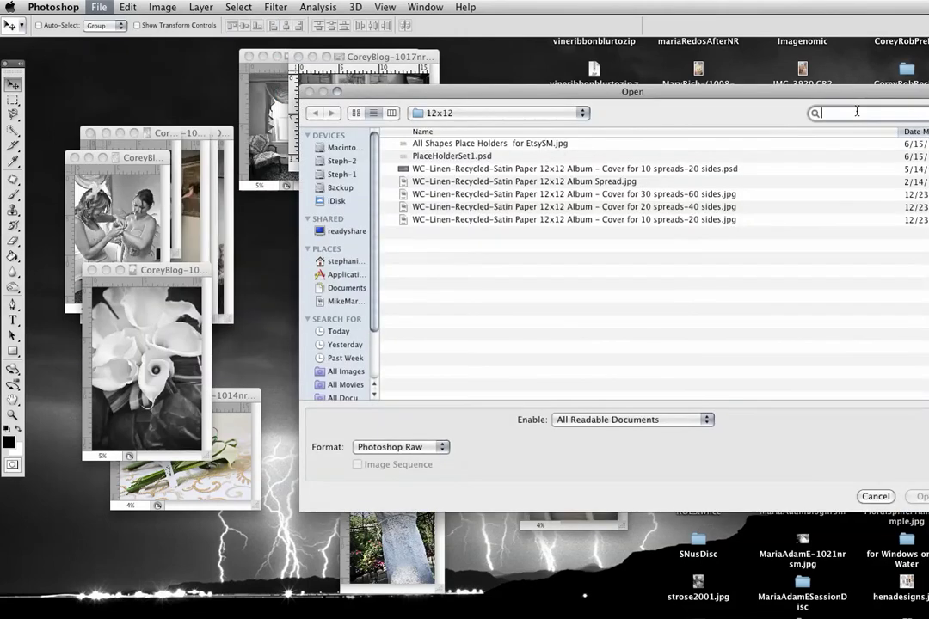
pyautogui.write('whcc temp')
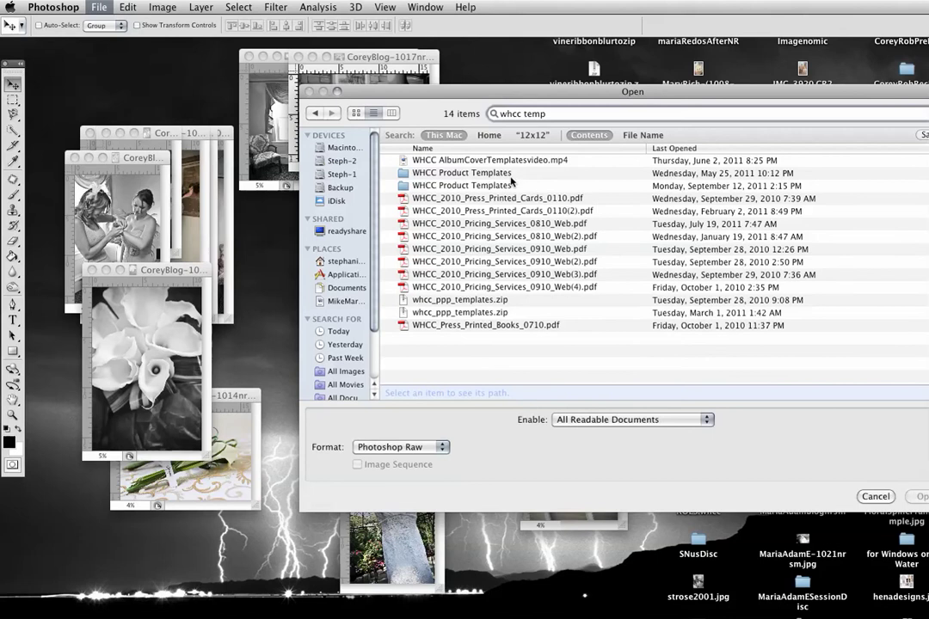
pyautogui.doubleClick(431, 173)
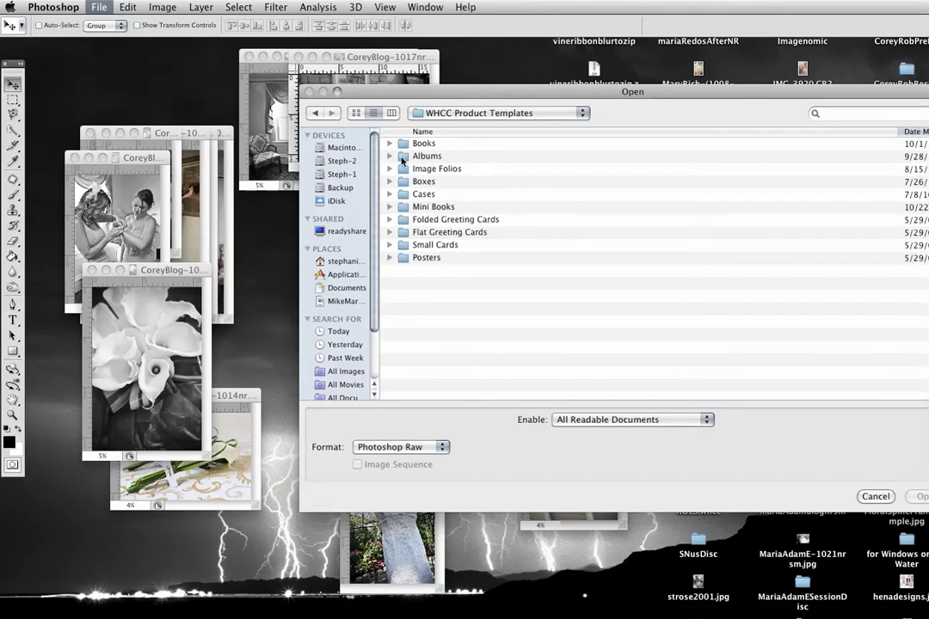
pyautogui.click(390, 156)
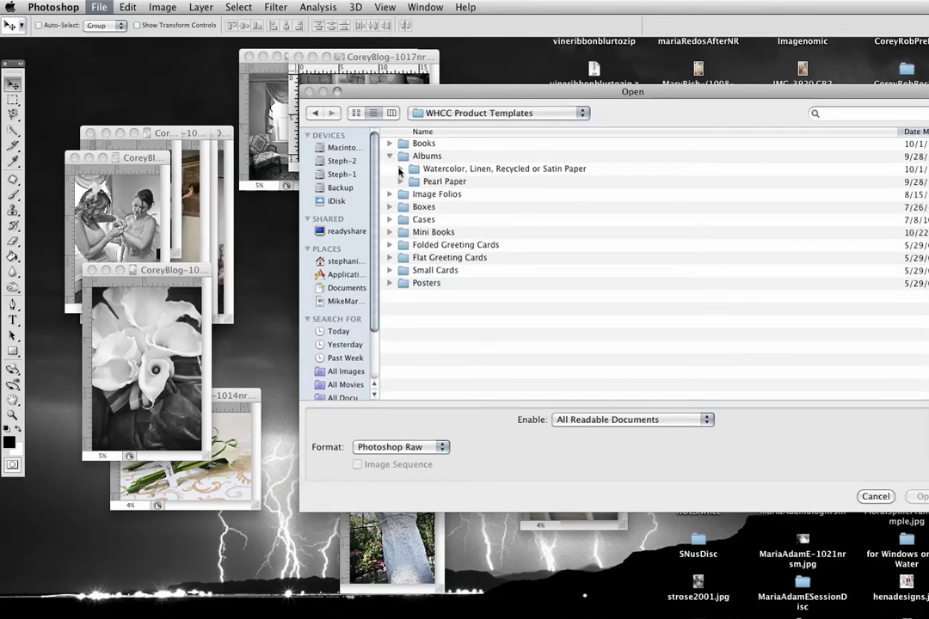
pyautogui.click(400, 170)
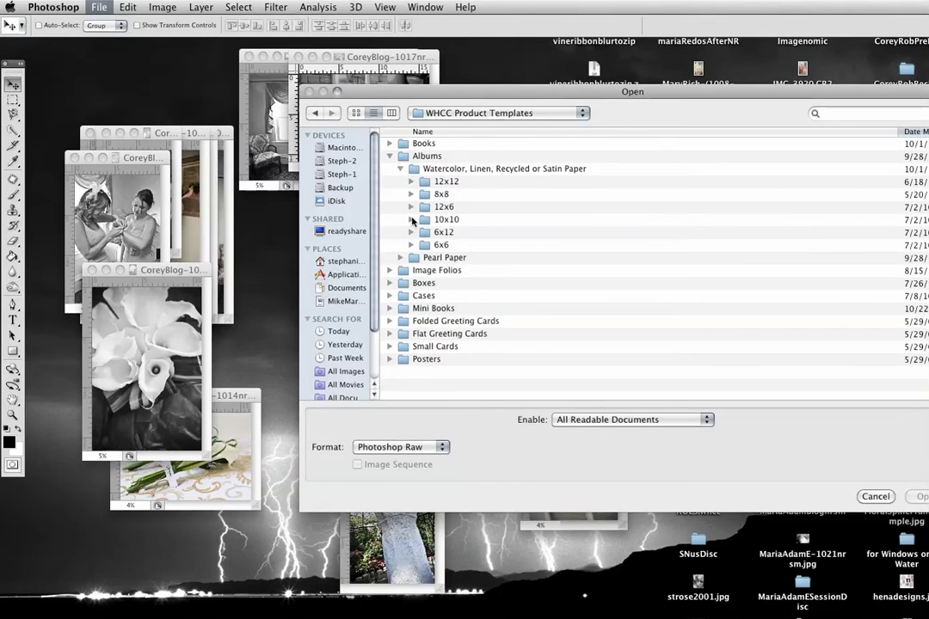
pyautogui.click(412, 220)
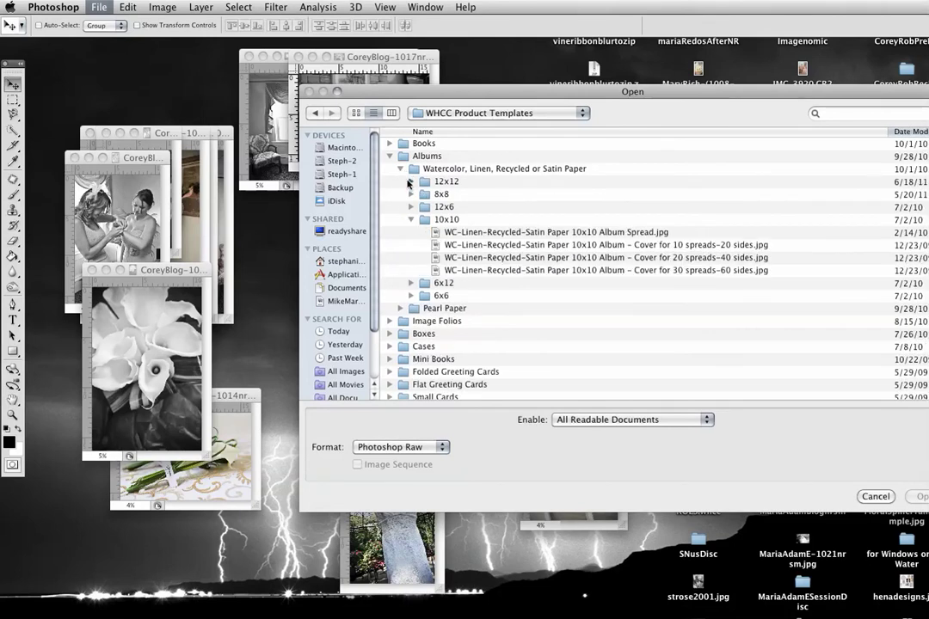
pyautogui.click(411, 182)
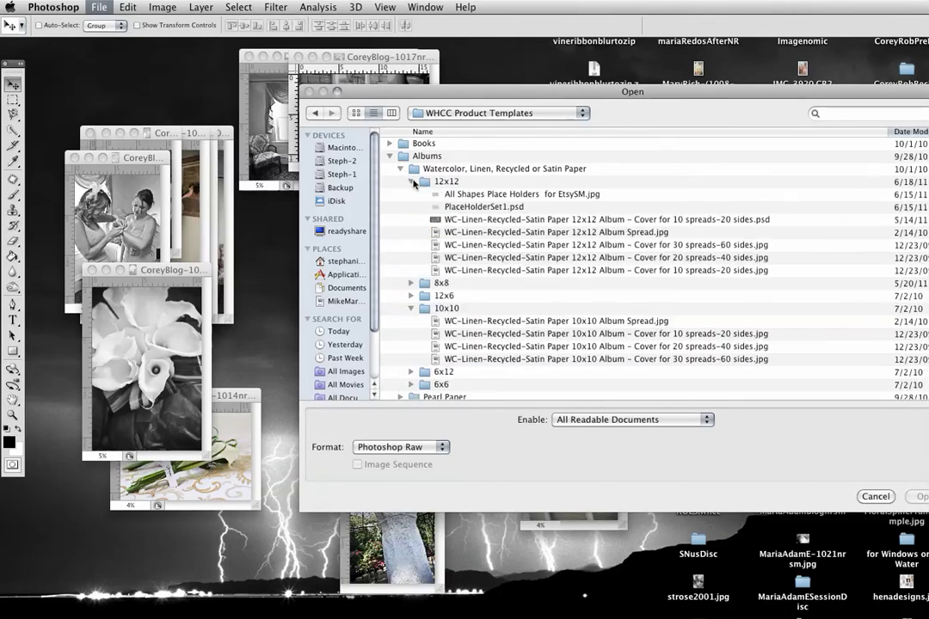
pyautogui.click(601, 234)
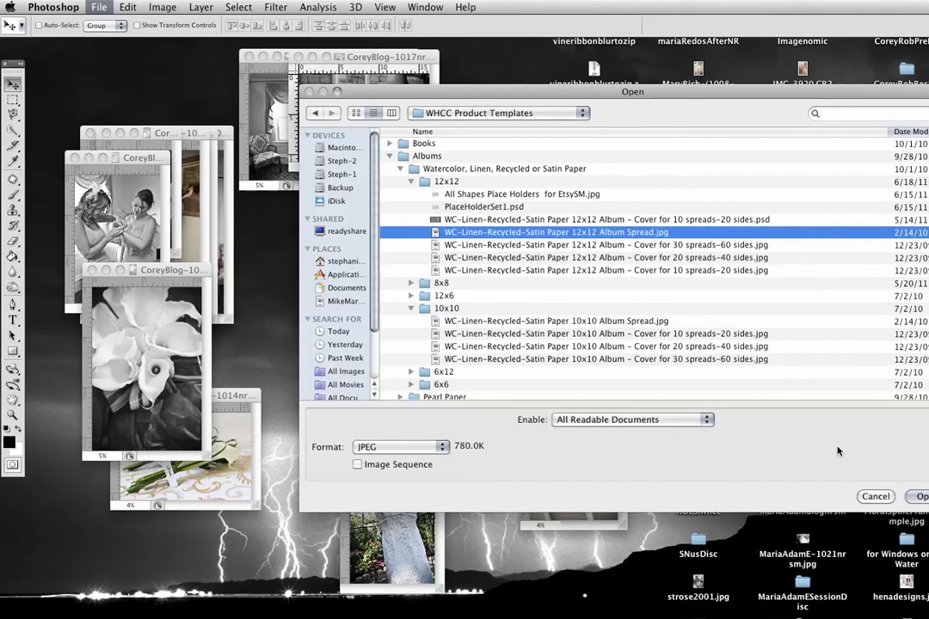
pyautogui.click(918, 496)
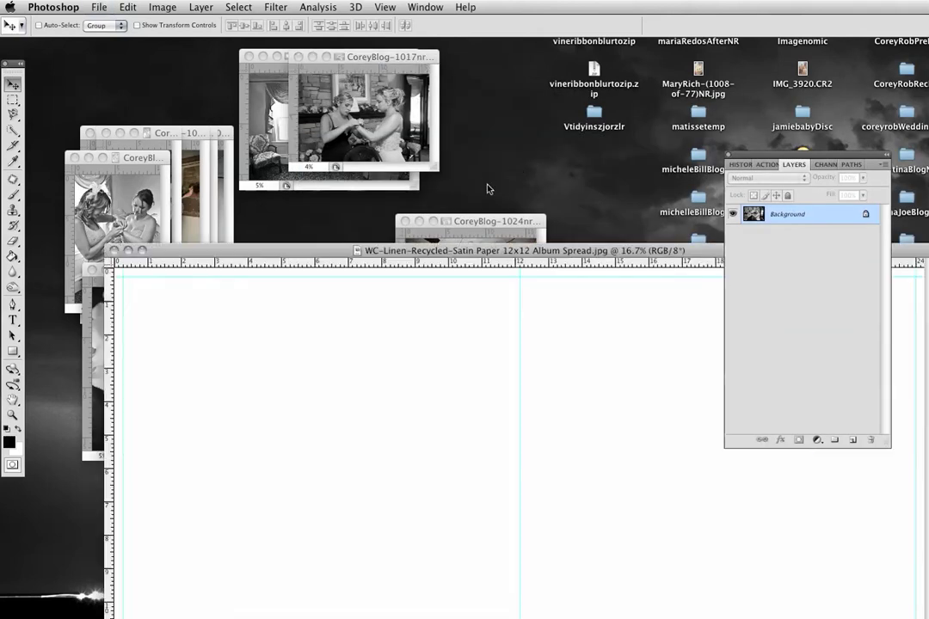
# Step: Zoom the spread to 8.33% and drag the CoreyBlog-1011 garden photo in as Layer 1
pyautogui.moveTo(472, 250); pyautogui.dragTo(527, 160)
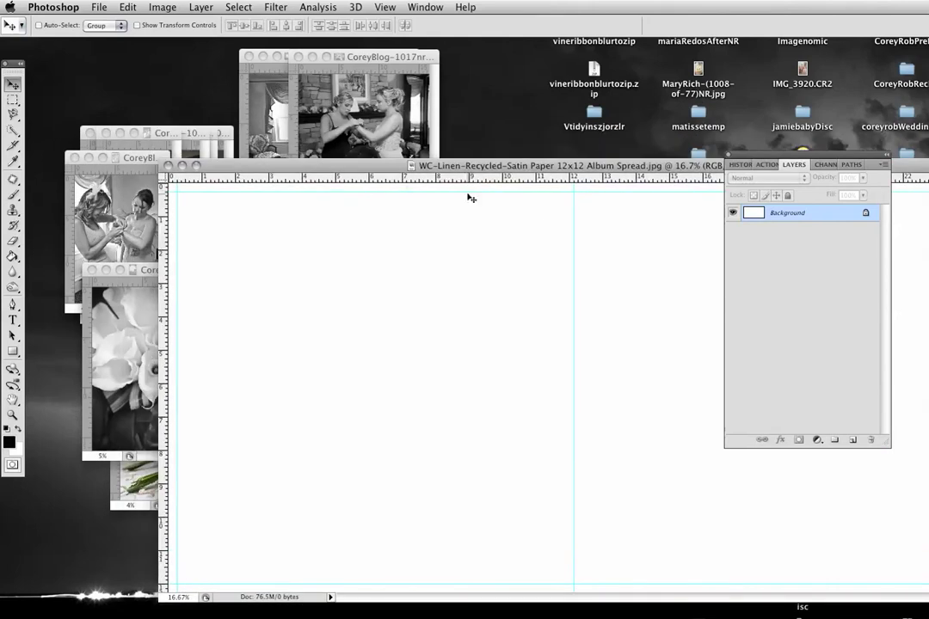
pyautogui.moveTo(370, 165); pyautogui.dragTo(325, 114)
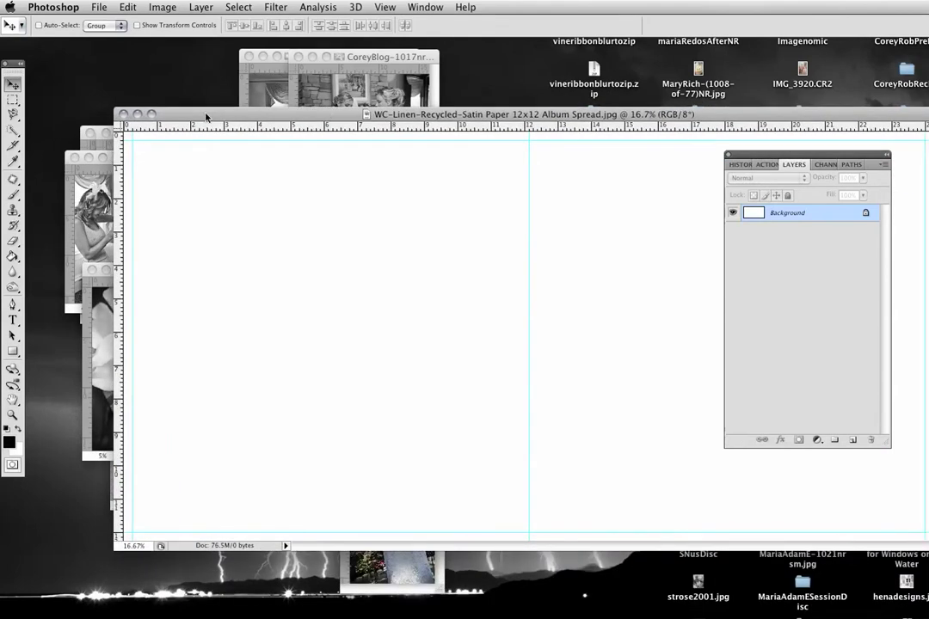
pyautogui.press('super+minus')
pyautogui.press('super+minus')
pyautogui.moveTo(389, 394); pyautogui.dragTo(289, 220)
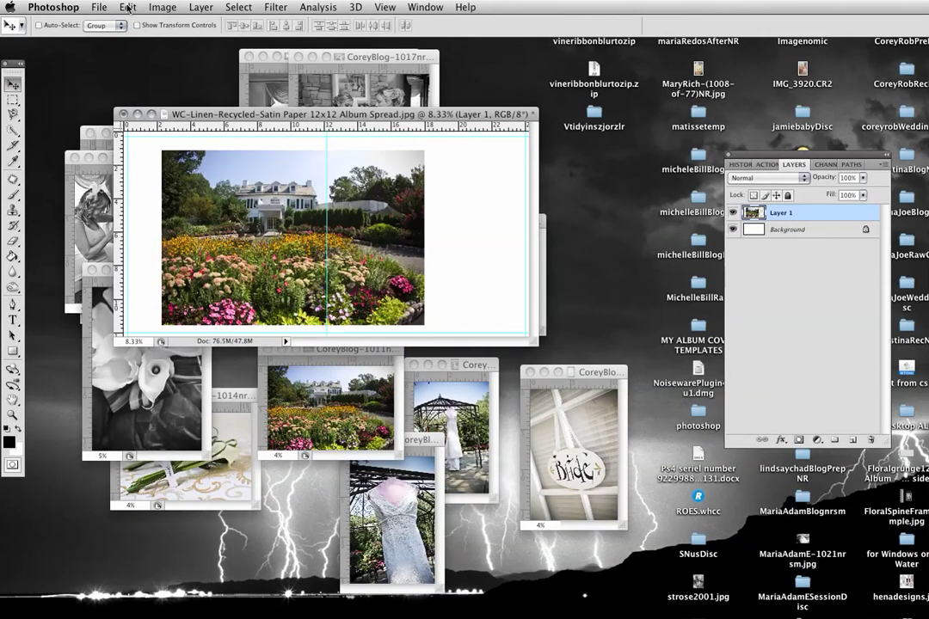
# Step: Free Transform the garden photo to 158.5% over the spread and set its opacity to 48%
pyautogui.click(128, 7)
pyautogui.click(164, 257)
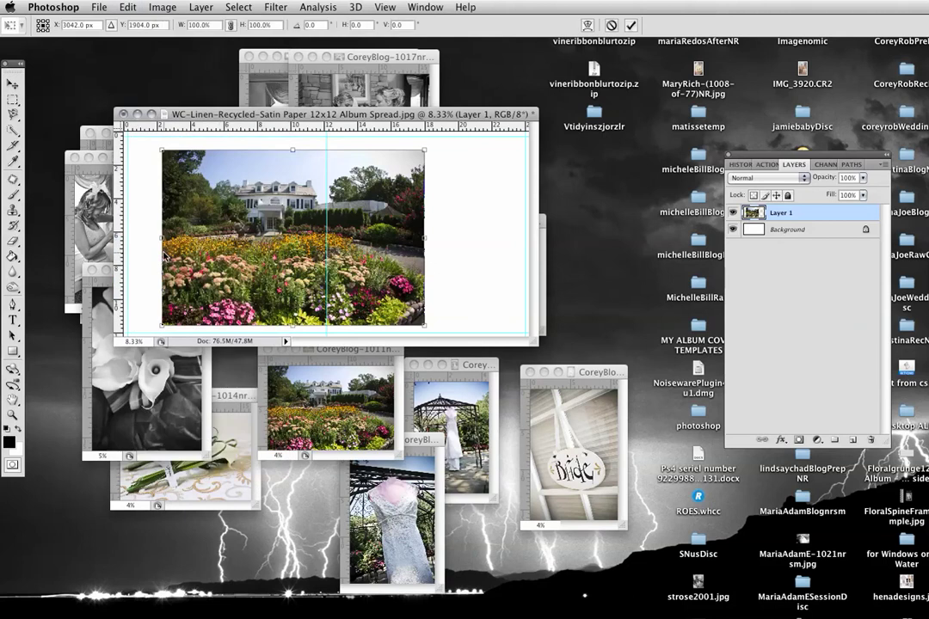
pyautogui.moveTo(534, 342); pyautogui.dragTo(688, 453)
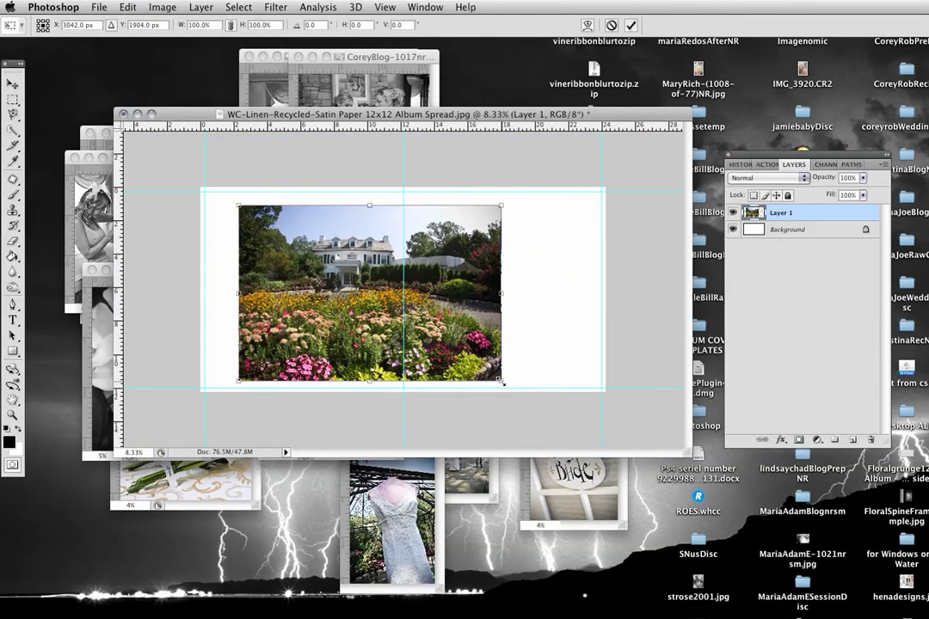
pyautogui.moveTo(508, 385); pyautogui.dragTo(675, 451)
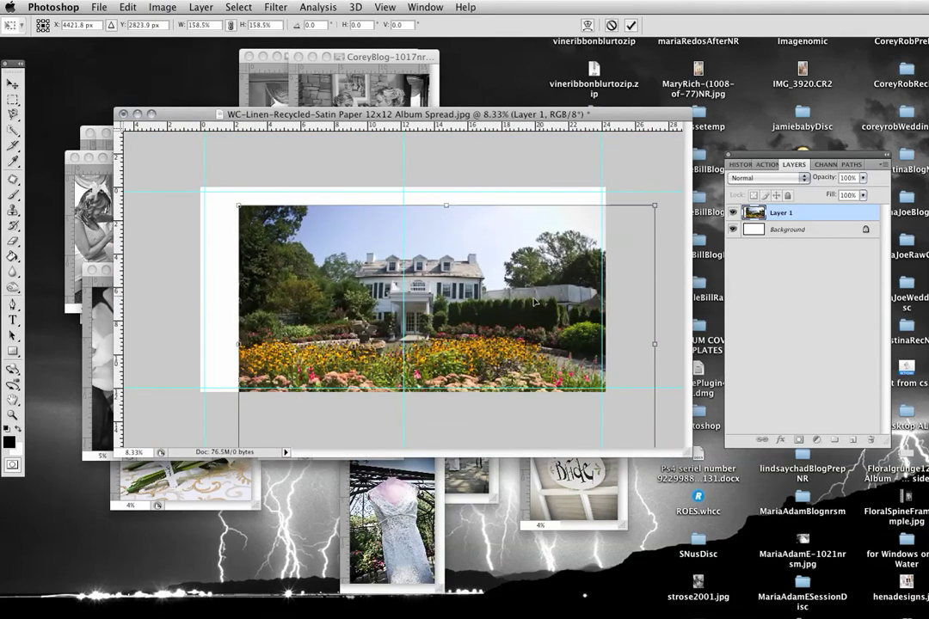
pyautogui.moveTo(518, 307); pyautogui.dragTo(480, 281)
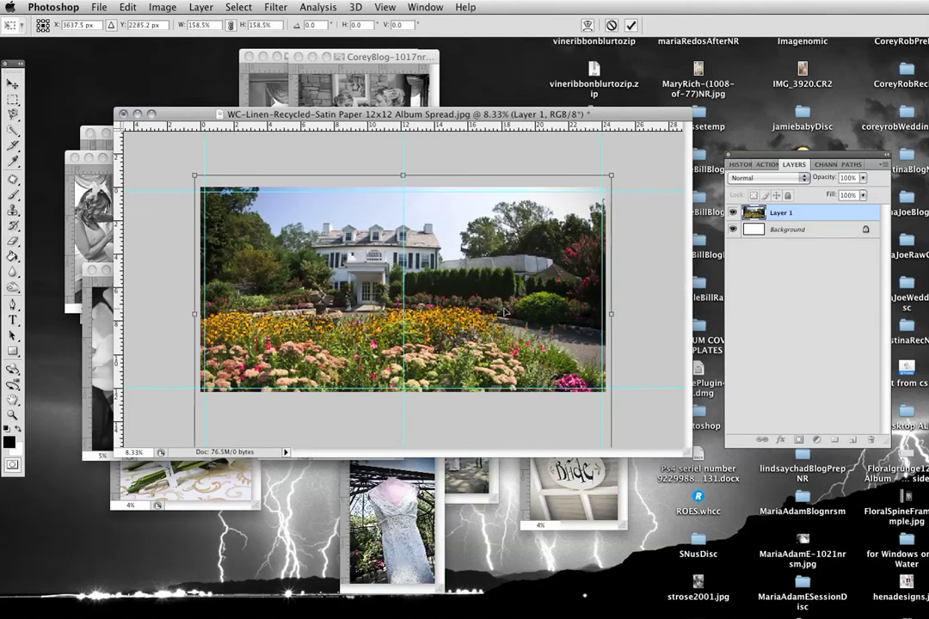
pyautogui.press('Return')
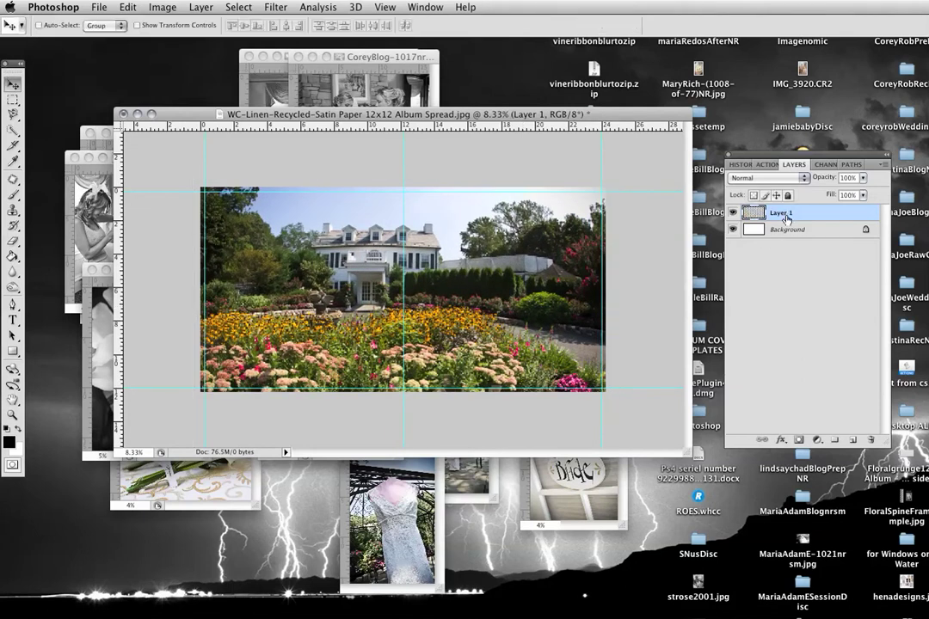
pyautogui.moveTo(862, 179); pyautogui.dragTo(830, 195)
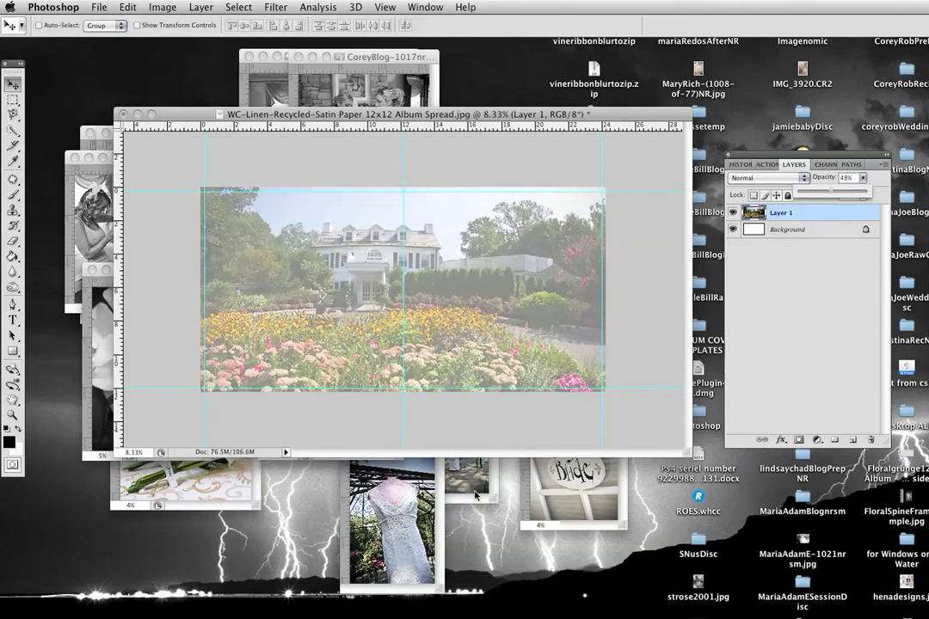
pyautogui.click(398, 471)
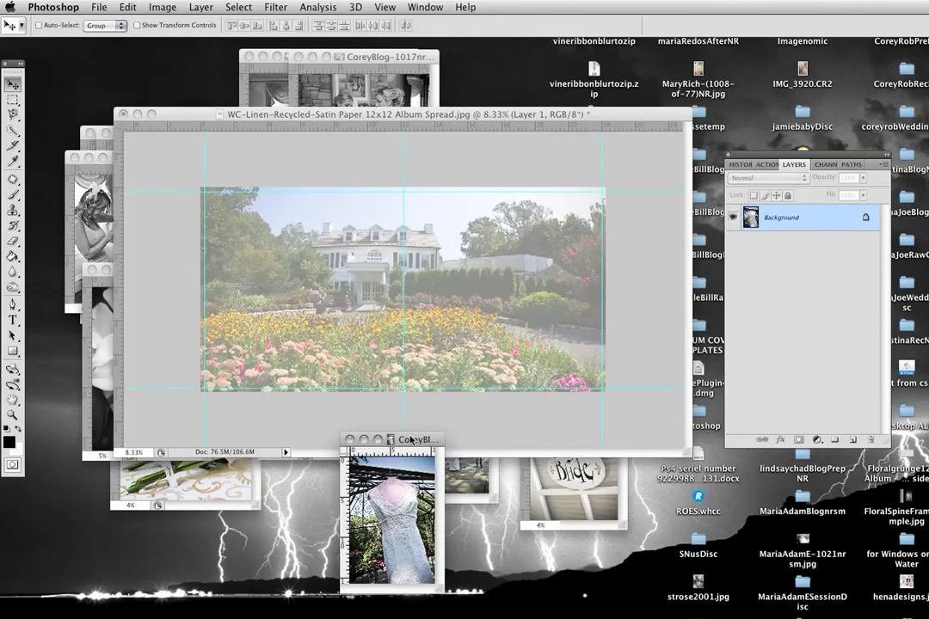
# Step: Drag the dress photo in as Layer 2, scale it to 48.6%, and place it on the right page
pyautogui.moveTo(411, 440); pyautogui.dragTo(346, 380)
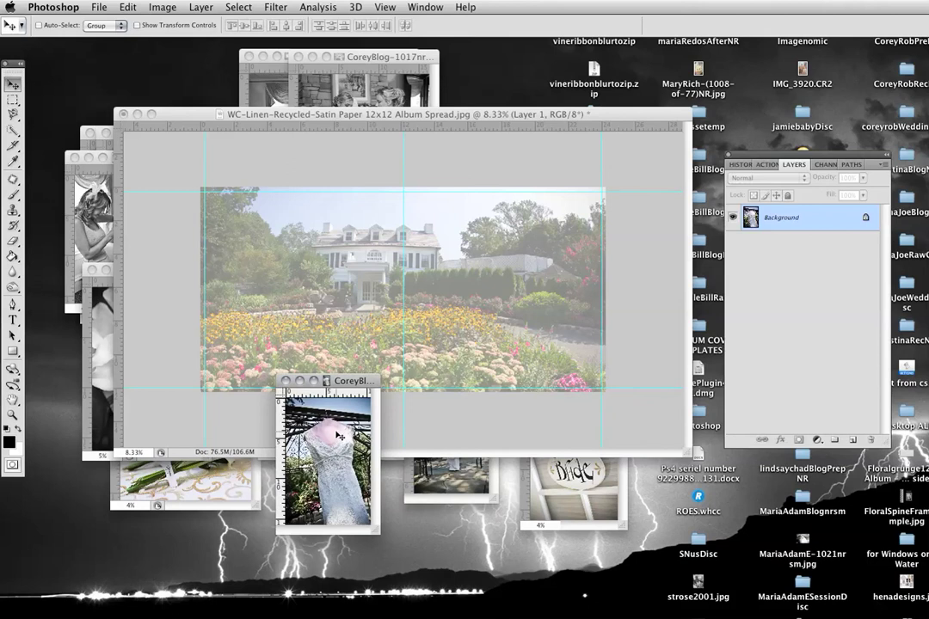
pyautogui.moveTo(339, 437); pyautogui.dragTo(519, 268)
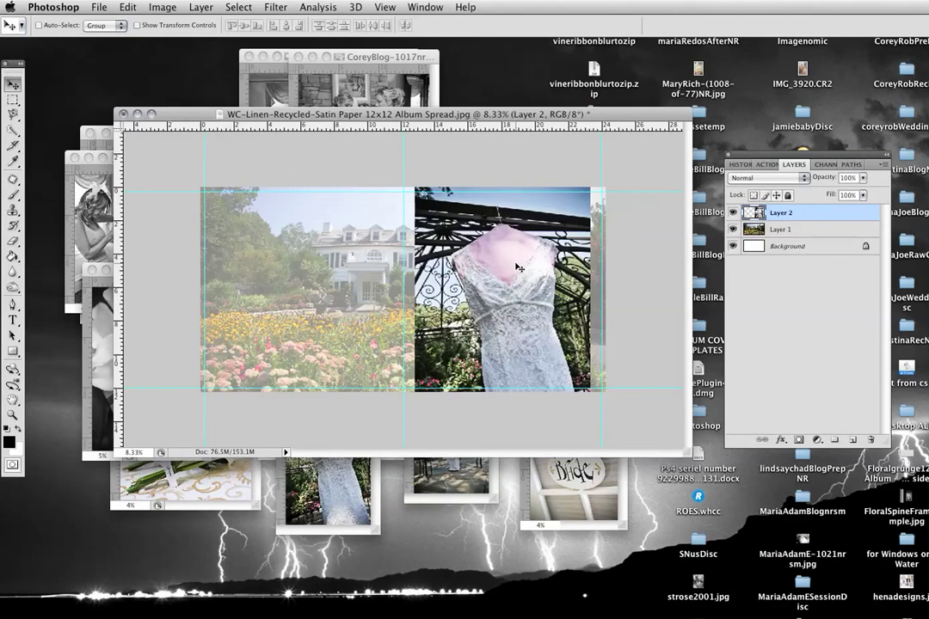
pyautogui.press('super+t')
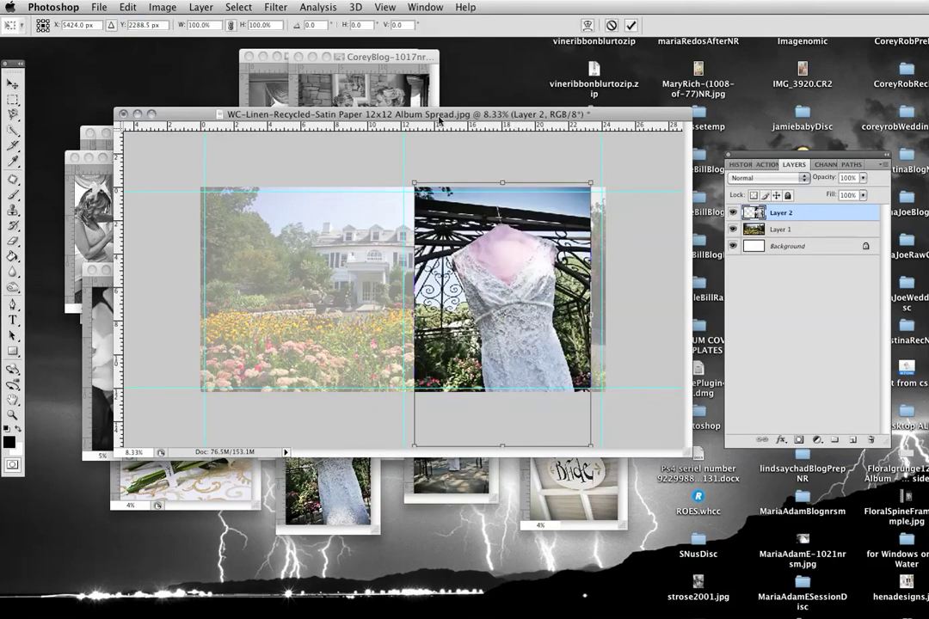
pyautogui.moveTo(414, 184); pyautogui.dragTo(504, 317)
pyautogui.moveTo(589, 368); pyautogui.dragTo(545, 280)
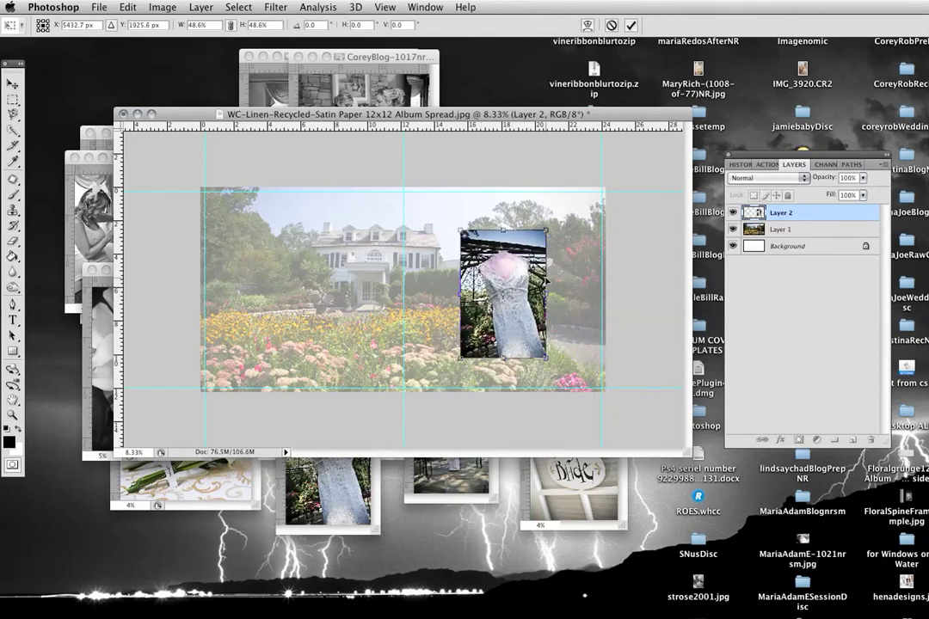
pyautogui.press('Return')
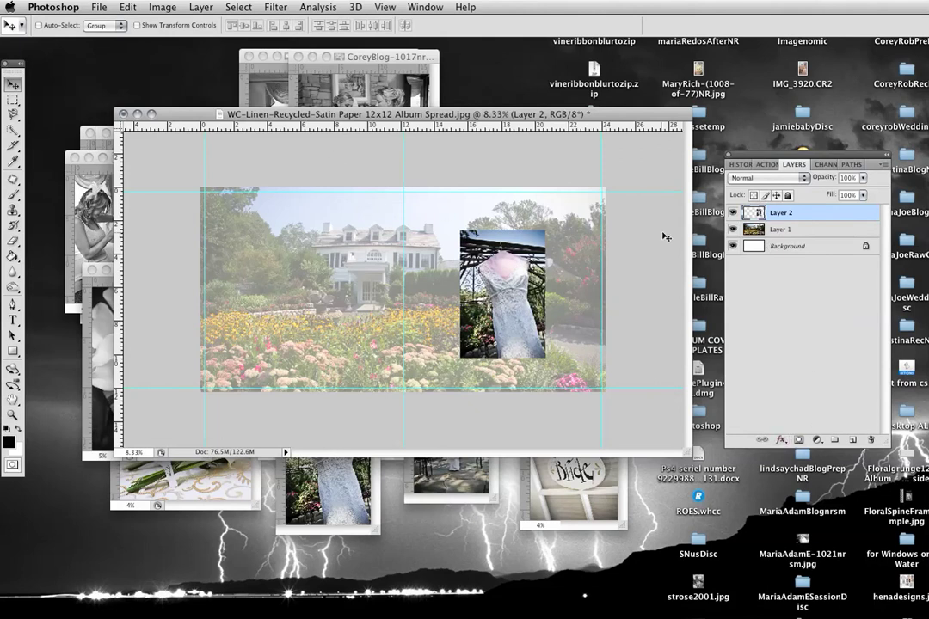
# Step: Select Layer 1, choose the Rectangular Marquee, and show the grid
pyautogui.click(792, 231)
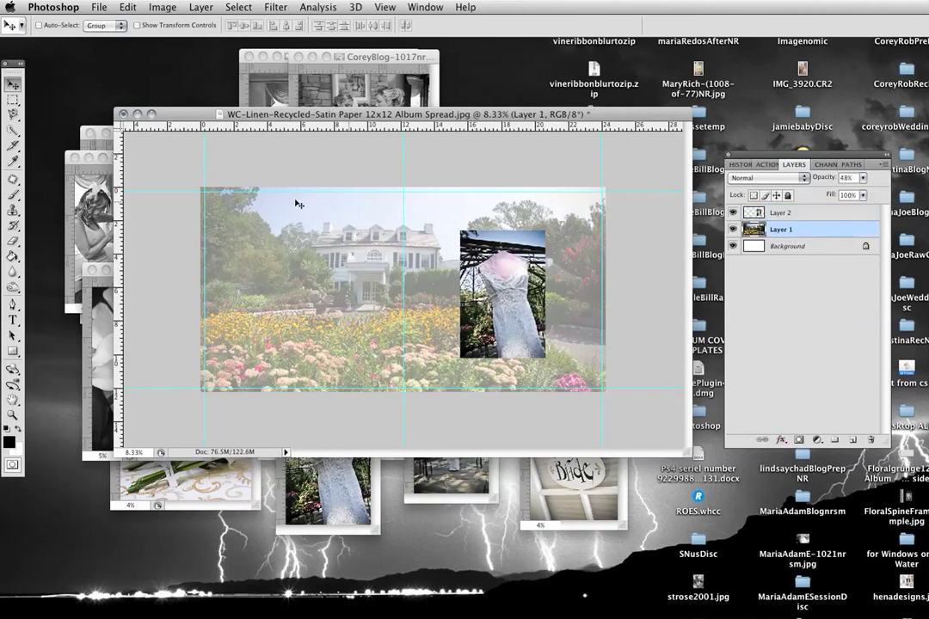
pyautogui.click(12, 99)
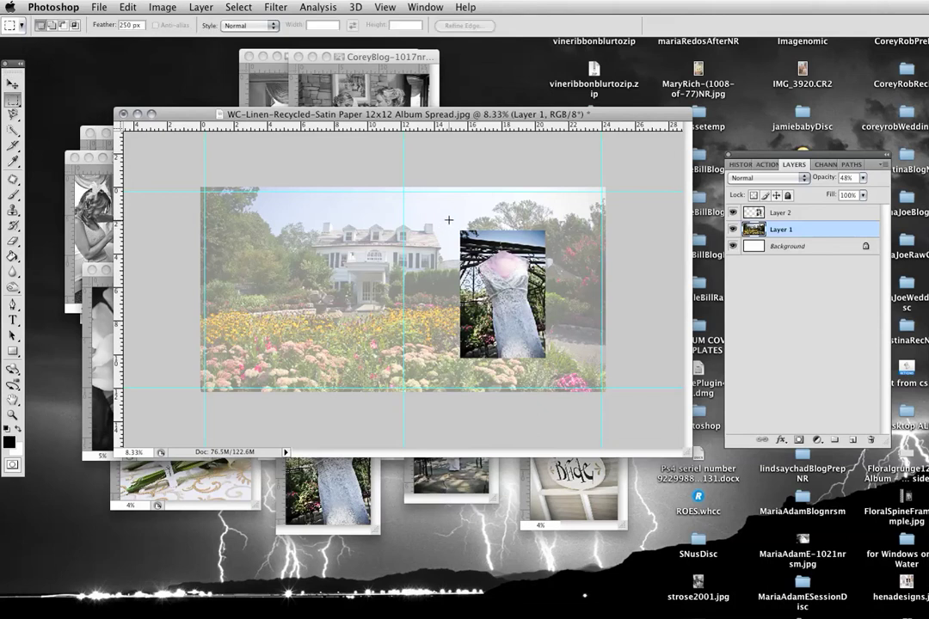
pyautogui.click(385, 7)
pyautogui.moveTo(405, 212)
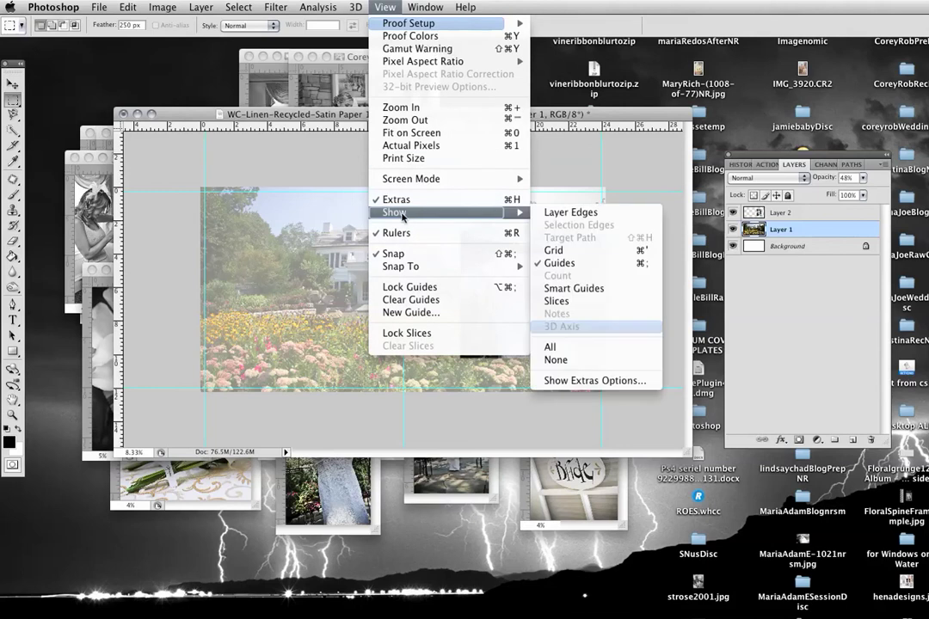
pyautogui.click(572, 267)
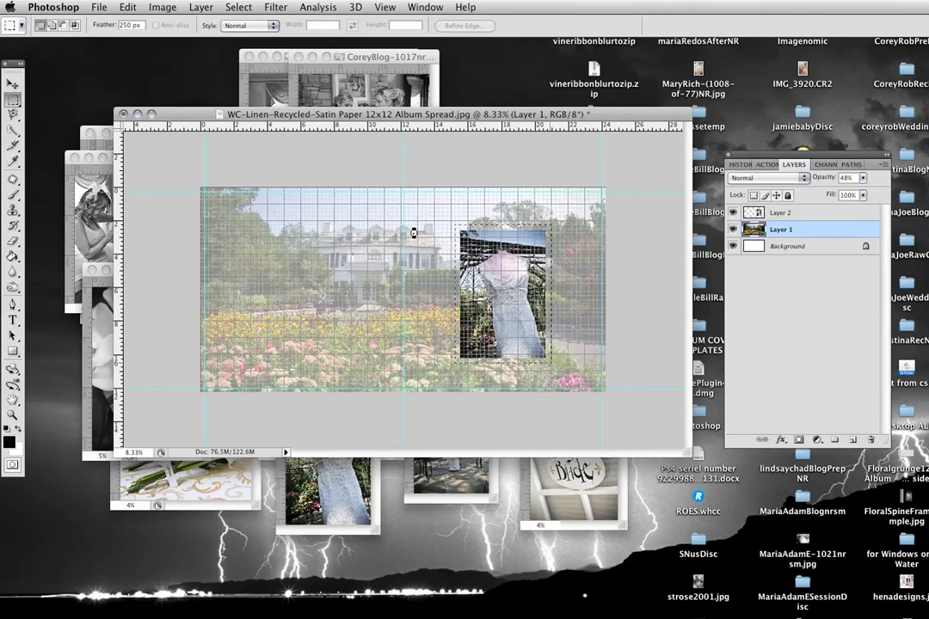
# Step: Set Feather to 0 px, select a rectangle just larger than the dress photo, and hide the grid
pyautogui.press('super+shift+d')
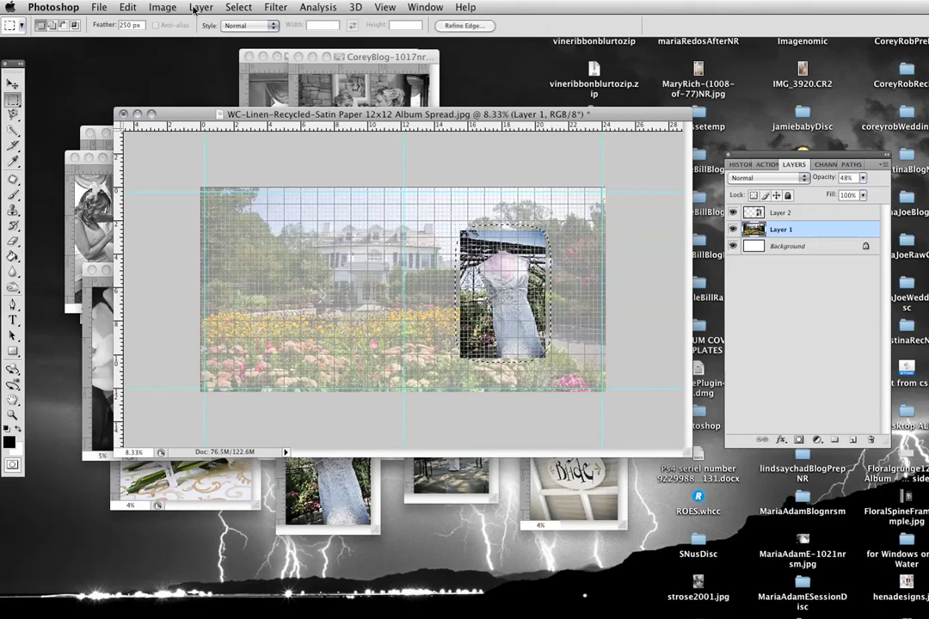
pyautogui.click(105, 24)
pyautogui.write('0')
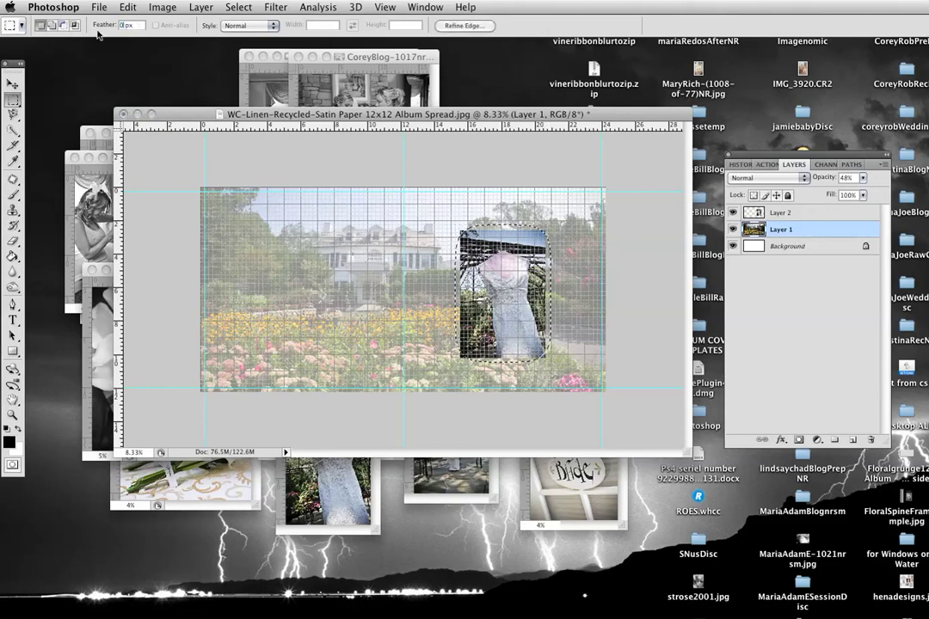
pyautogui.click(444, 225)
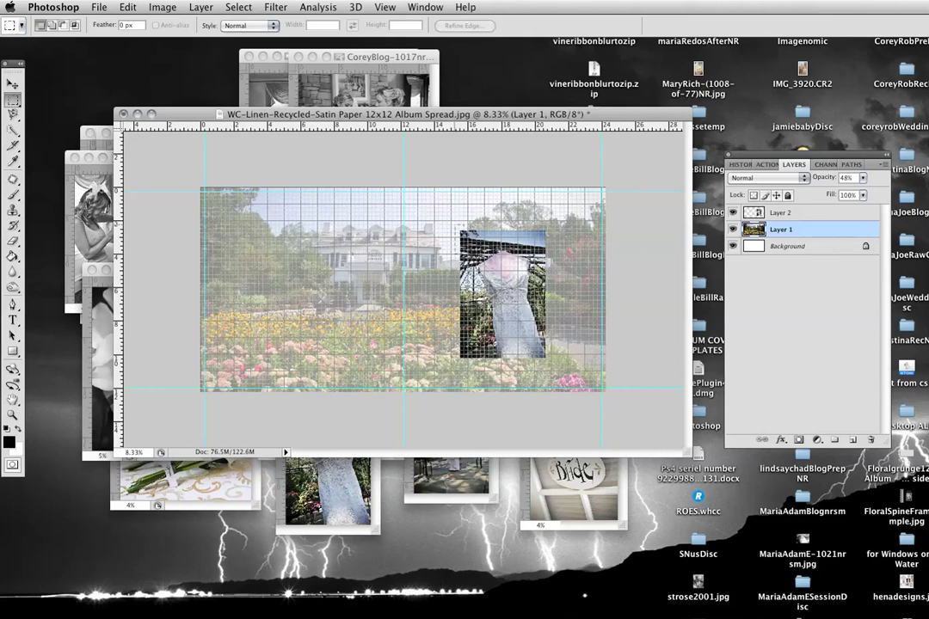
pyautogui.moveTo(455, 225); pyautogui.dragTo(551, 360)
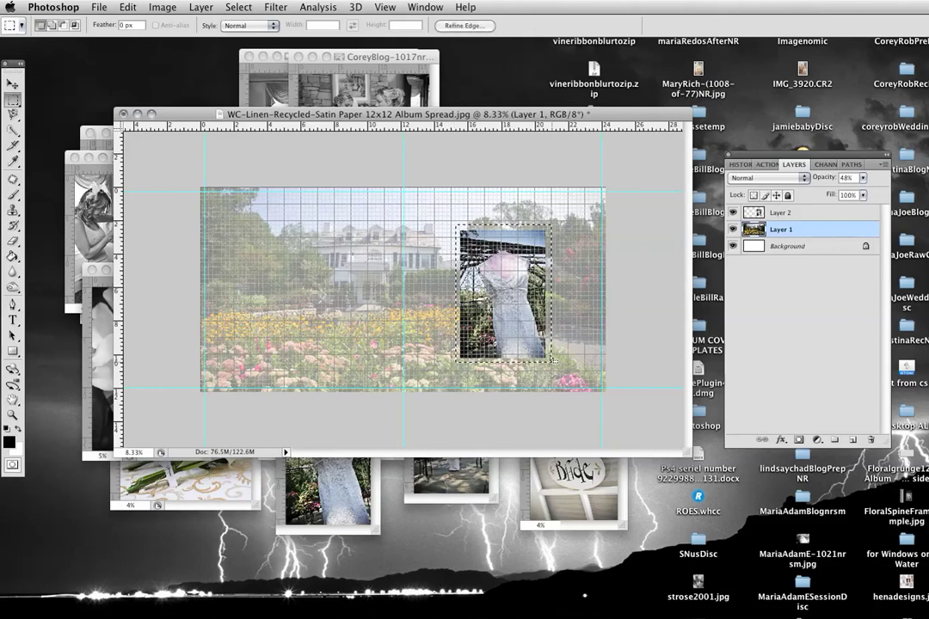
pyautogui.click(387, 11)
pyautogui.moveTo(482, 212)
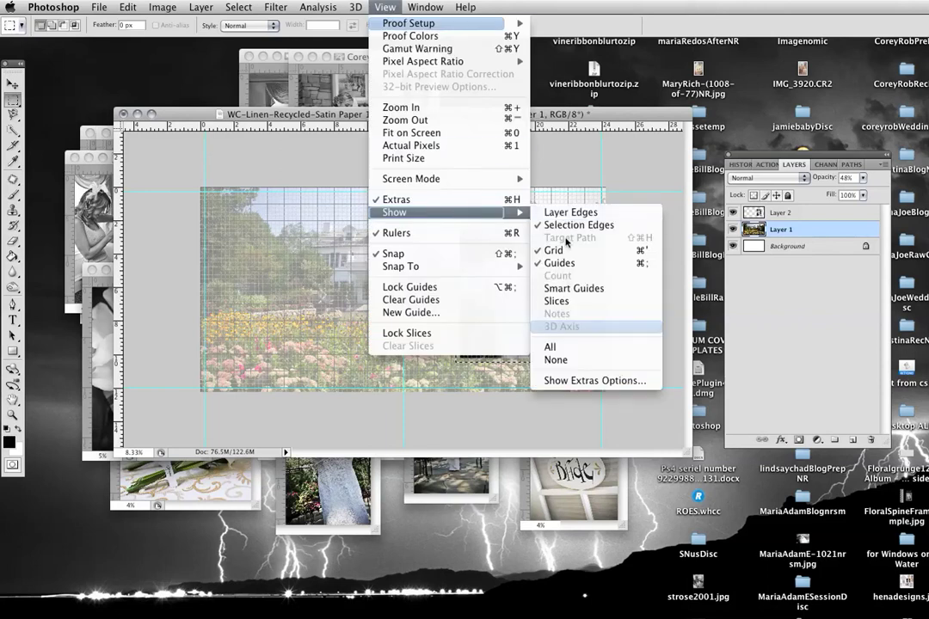
pyautogui.click(560, 249)
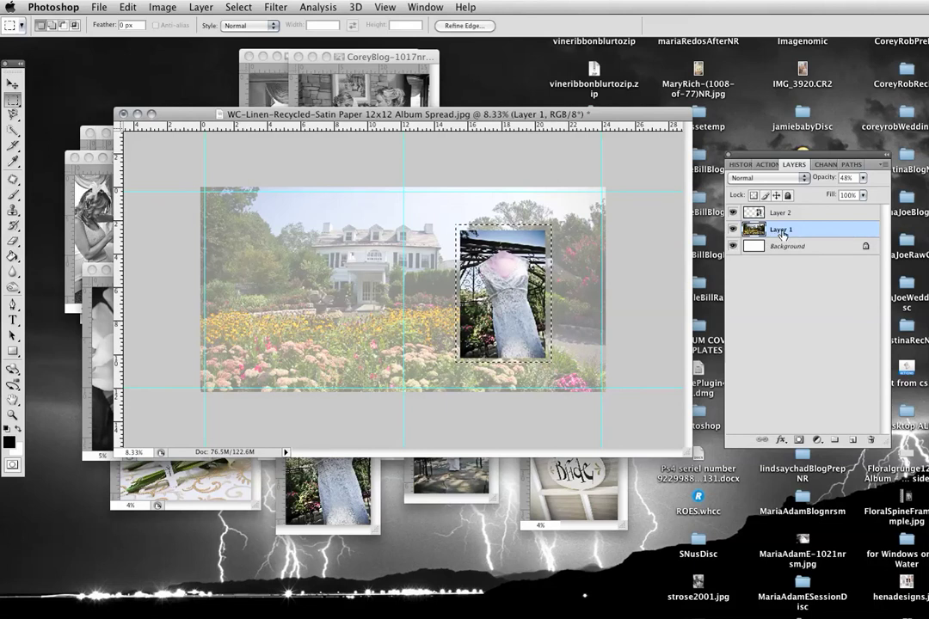
pyautogui.click(162, 8)
pyautogui.moveTo(261, 42)
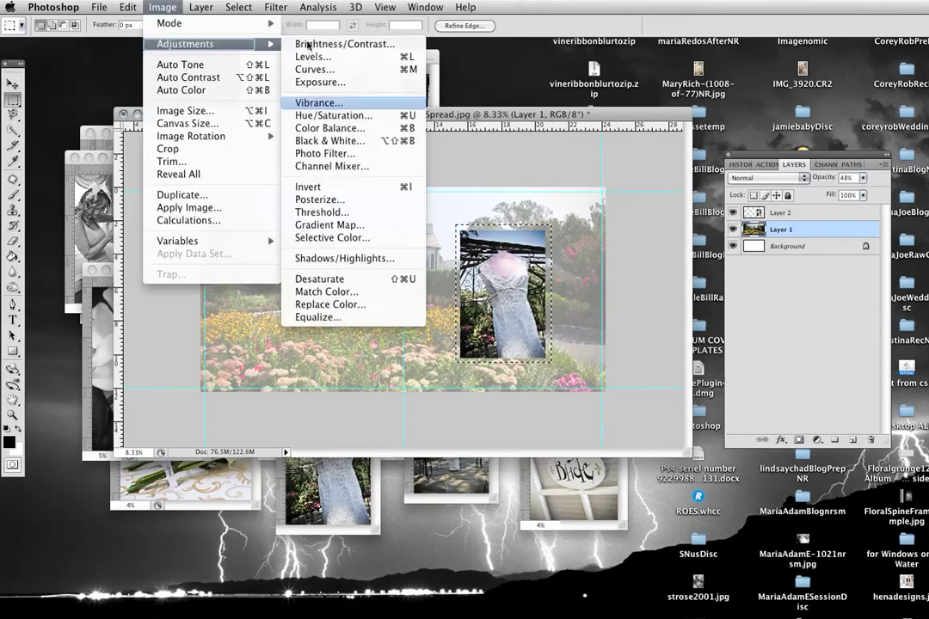
pyautogui.click(328, 85)
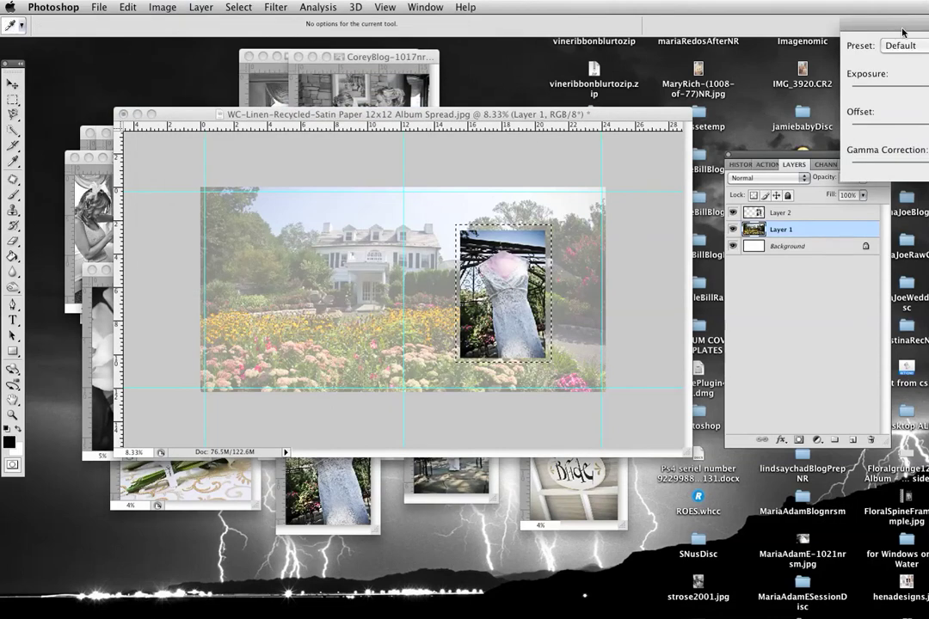
pyautogui.moveTo(902, 32); pyautogui.dragTo(710, 32)
pyautogui.moveTo(743, 171); pyautogui.dragTo(833, 170)
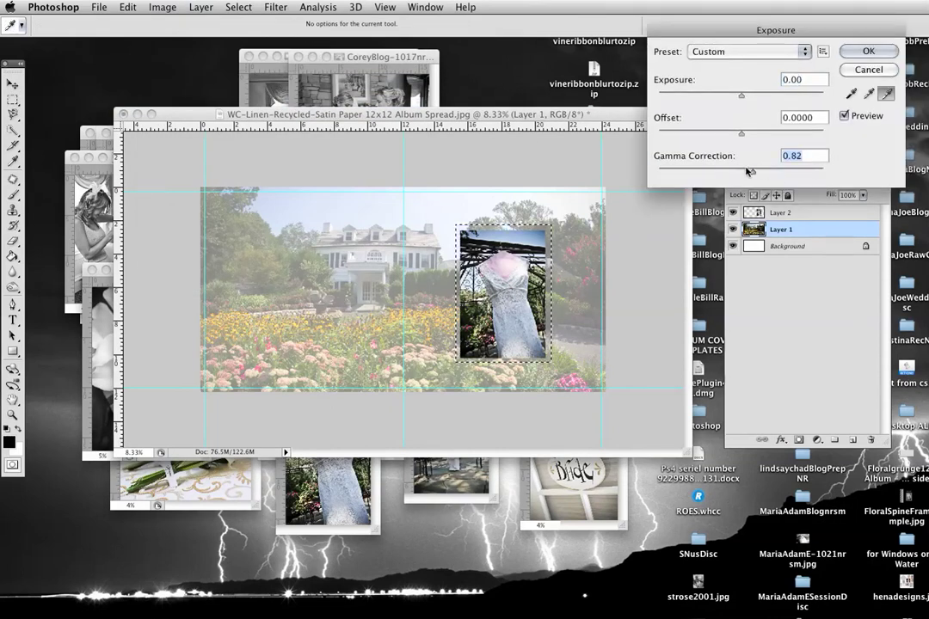
pyautogui.moveTo(848, 170); pyautogui.dragTo(804, 172)
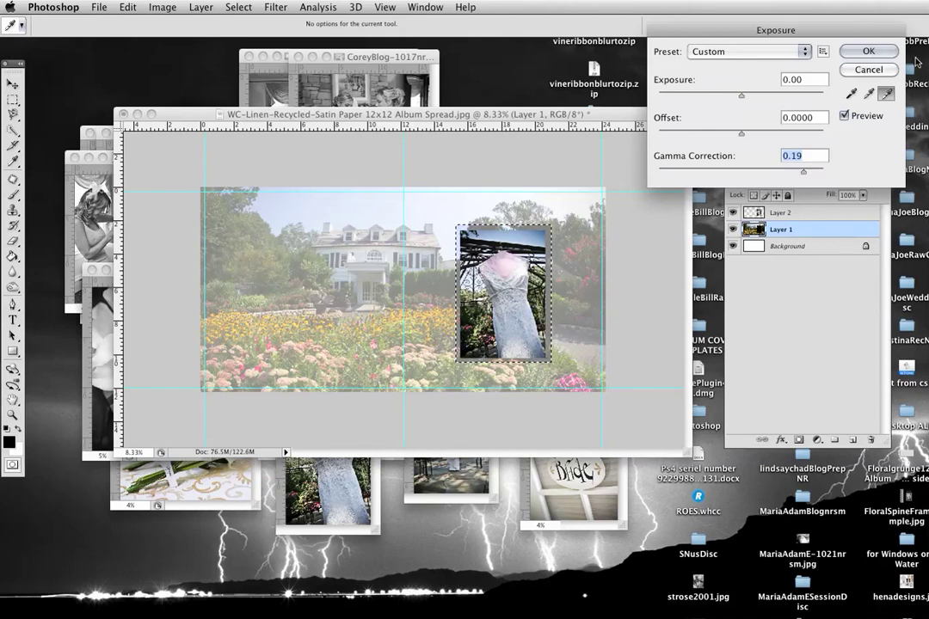
pyautogui.click(868, 52)
pyautogui.press('m')
pyautogui.click(866, 248)
pyautogui.rightClick(867, 249)
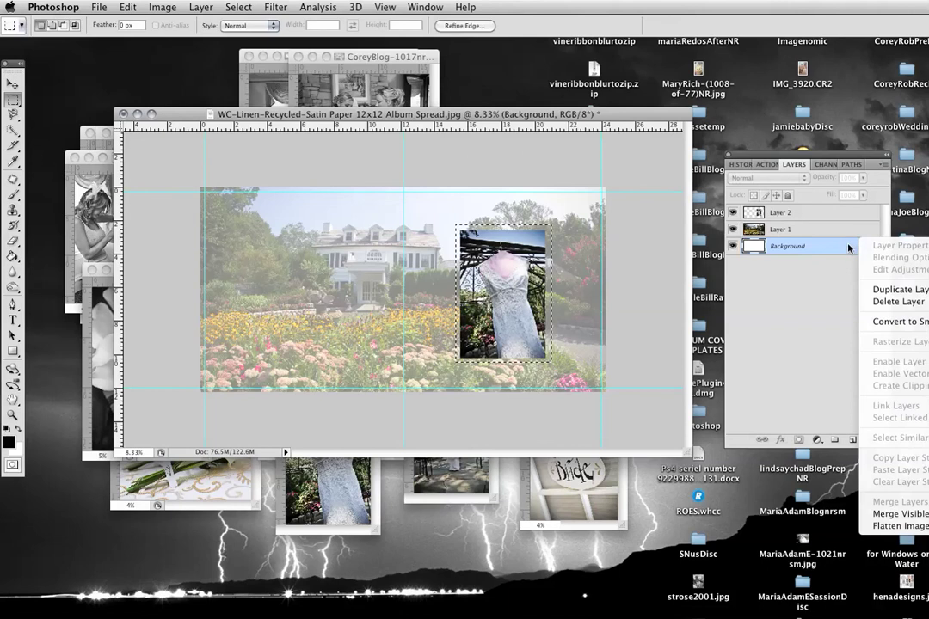
# Step: Delete the Background layer and return the garden layer to 100% opacity
pyautogui.click(848, 249)
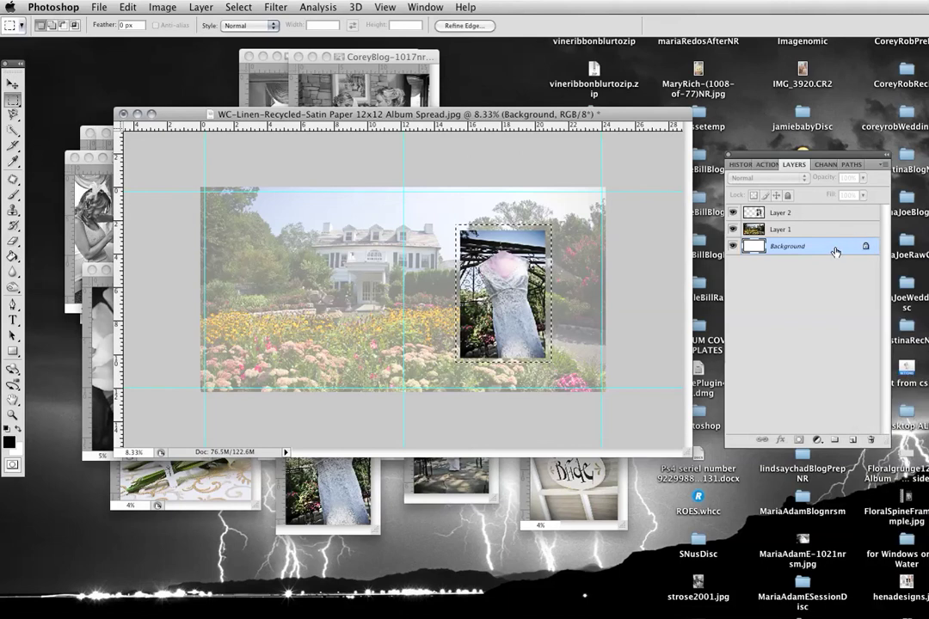
pyautogui.rightClick(829, 242)
pyautogui.click(847, 277)
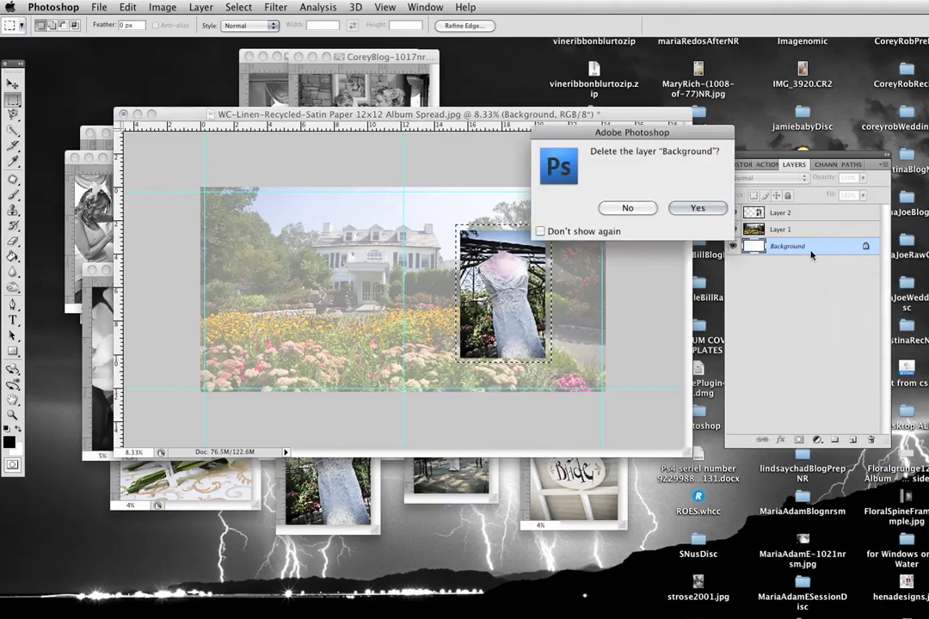
pyautogui.click(697, 208)
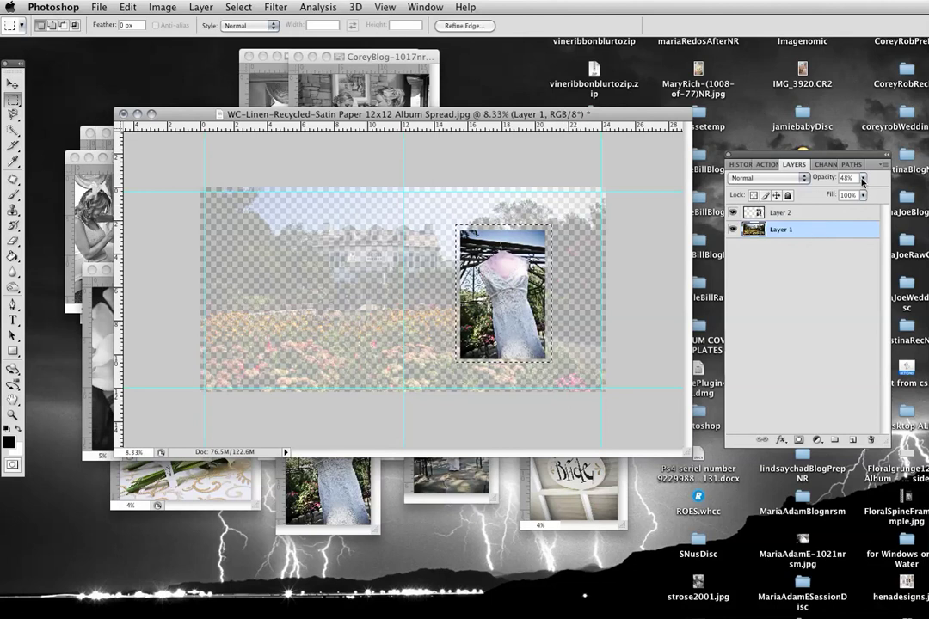
pyautogui.moveTo(863, 181); pyautogui.dragTo(867, 201)
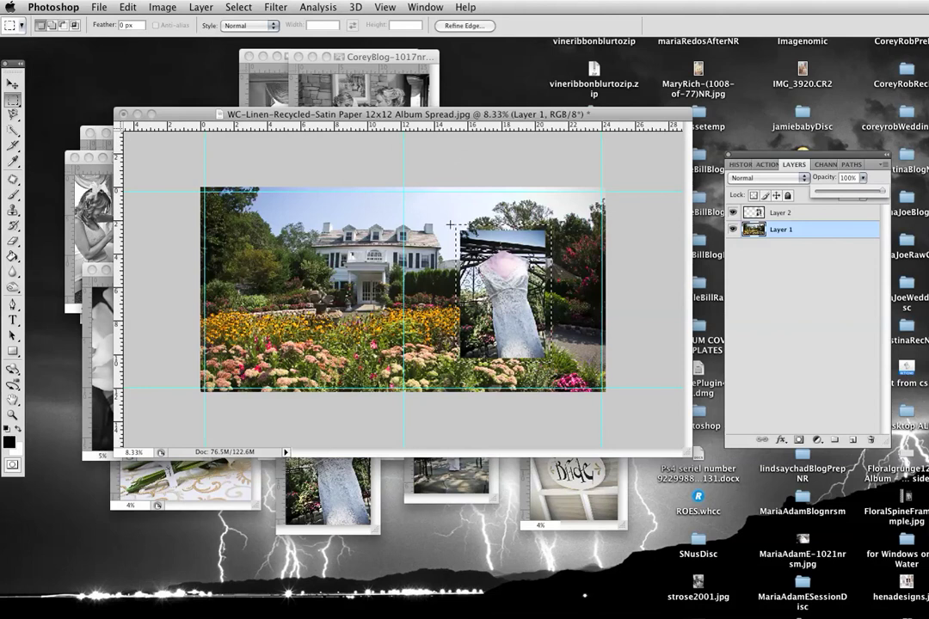
# Step: Apply Exposure with gamma correction 2.81 to the selected frame area, then deselect
pyautogui.click(163, 8)
pyautogui.moveTo(258, 44)
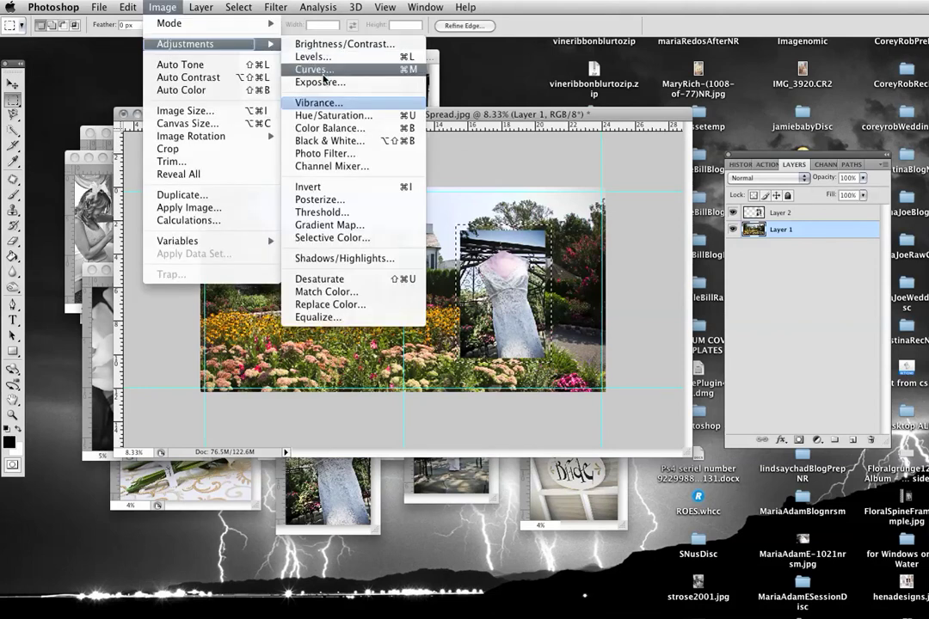
pyautogui.click(320, 82)
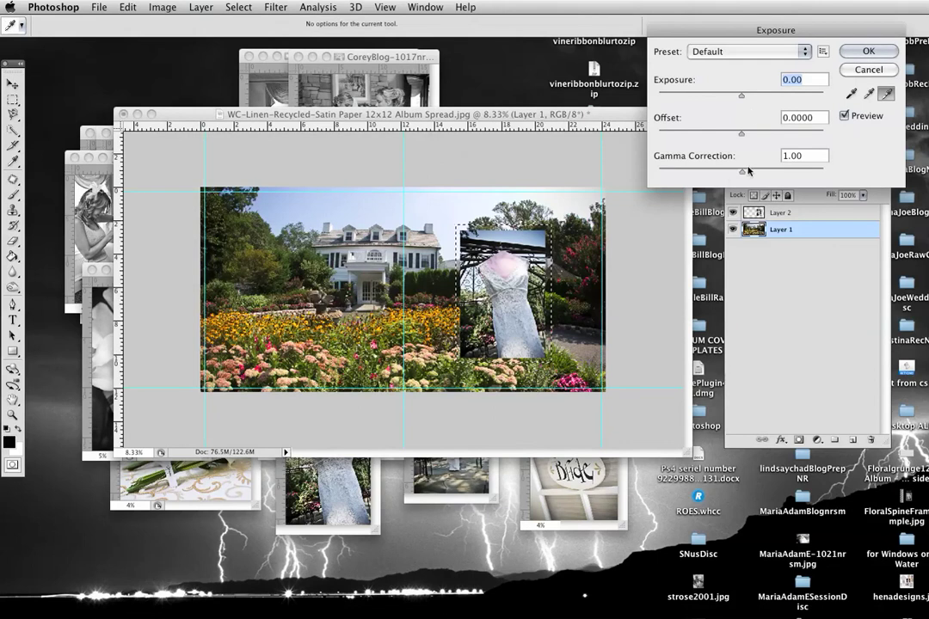
pyautogui.moveTo(739, 175); pyautogui.dragTo(683, 175)
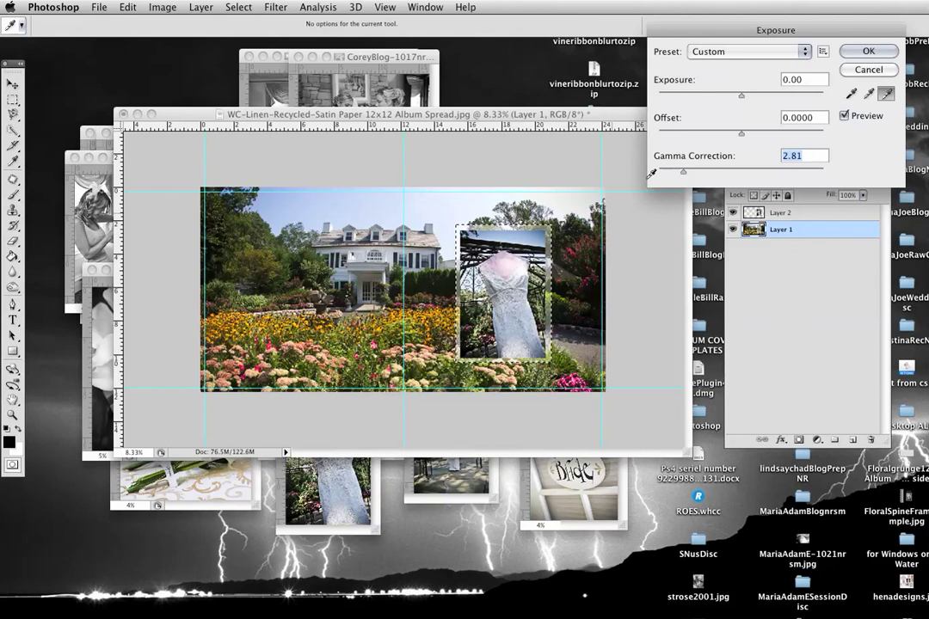
pyautogui.press('Return')
pyautogui.press('m')
pyautogui.hotkey('ctrl', 'd')
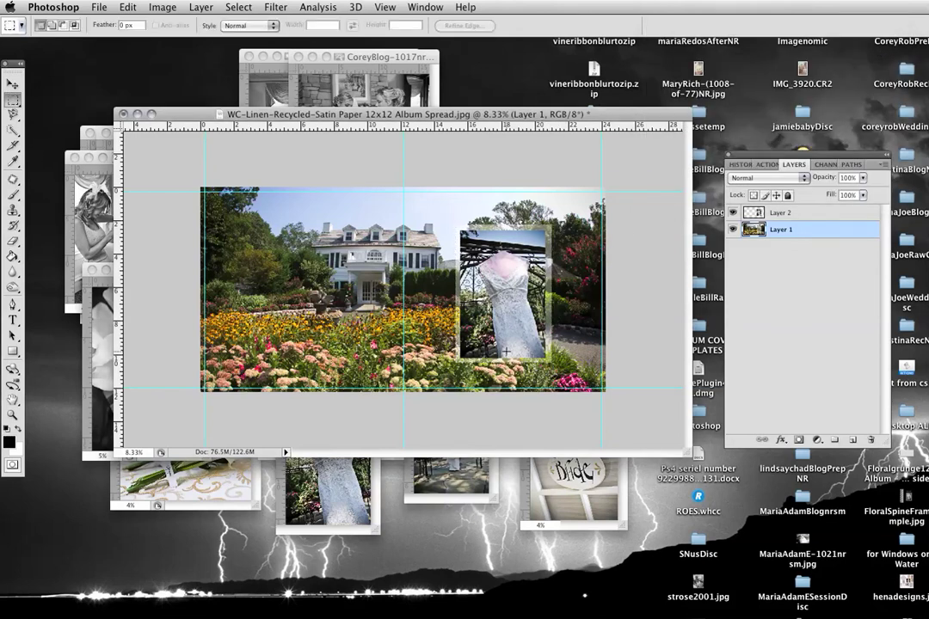
# Step: Zoom in on the spread and select the dress photo layer (Layer 2) for layer effects
pyautogui.hotkey('ctrl', '=')
pyautogui.hotkey('ctrl', '=')
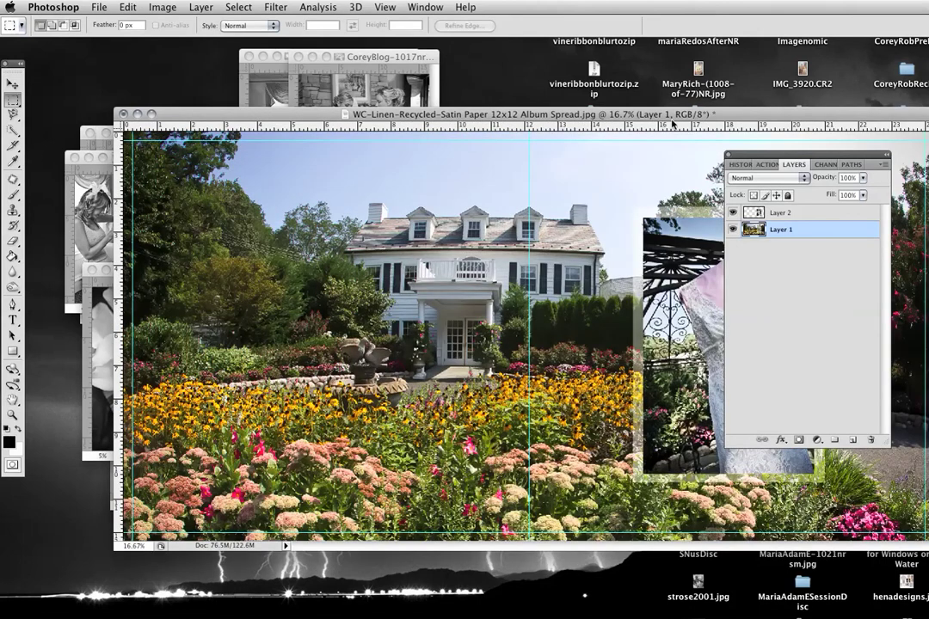
pyautogui.moveTo(669, 117); pyautogui.dragTo(506, 97)
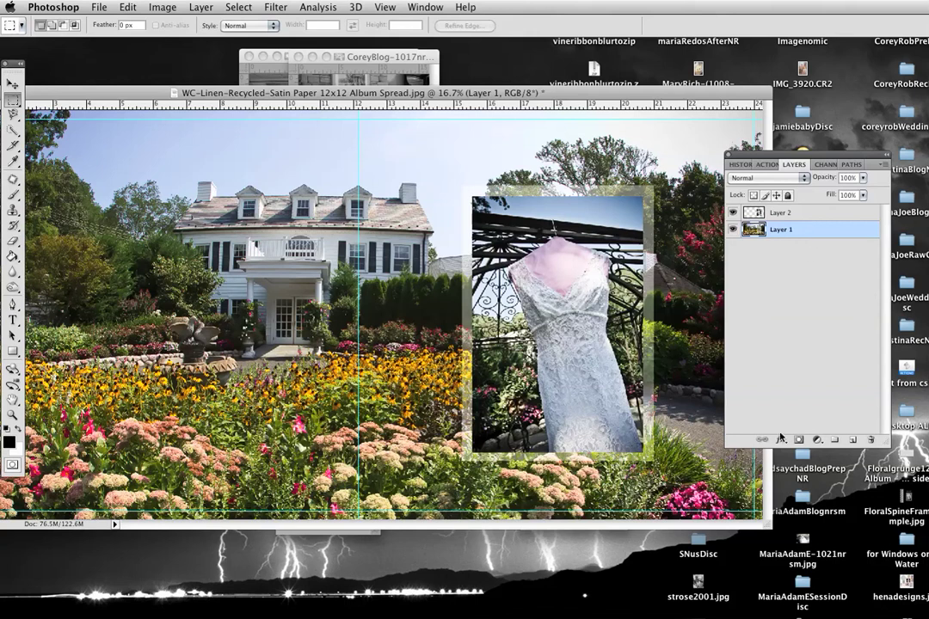
pyautogui.click(788, 214)
pyautogui.click(782, 439)
# Step: Add a black Stroke effect to the dress photo layer: Inside position, 35 px size, 100% opacity
pyautogui.click(793, 544)
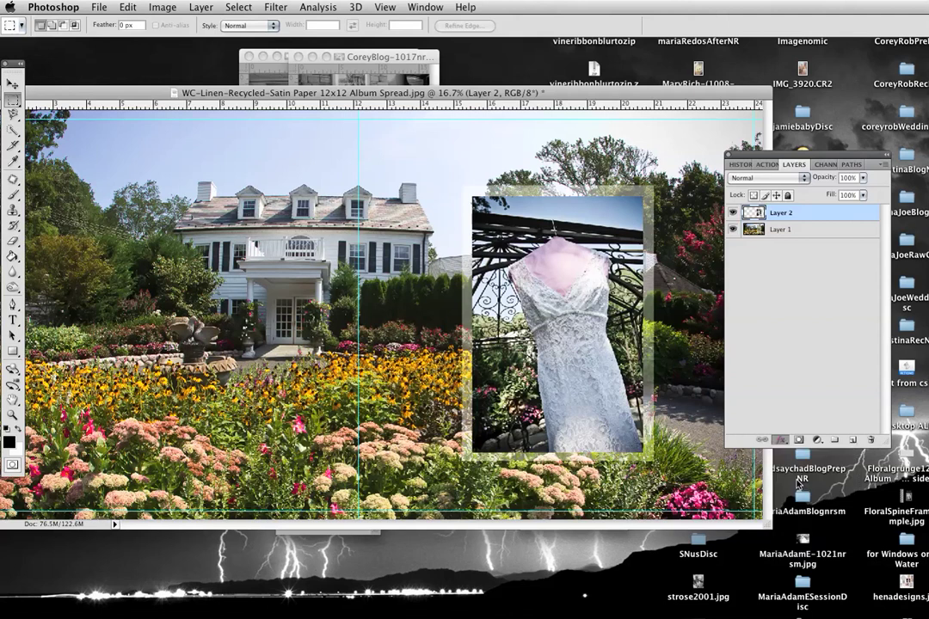
pyautogui.click(262, 233)
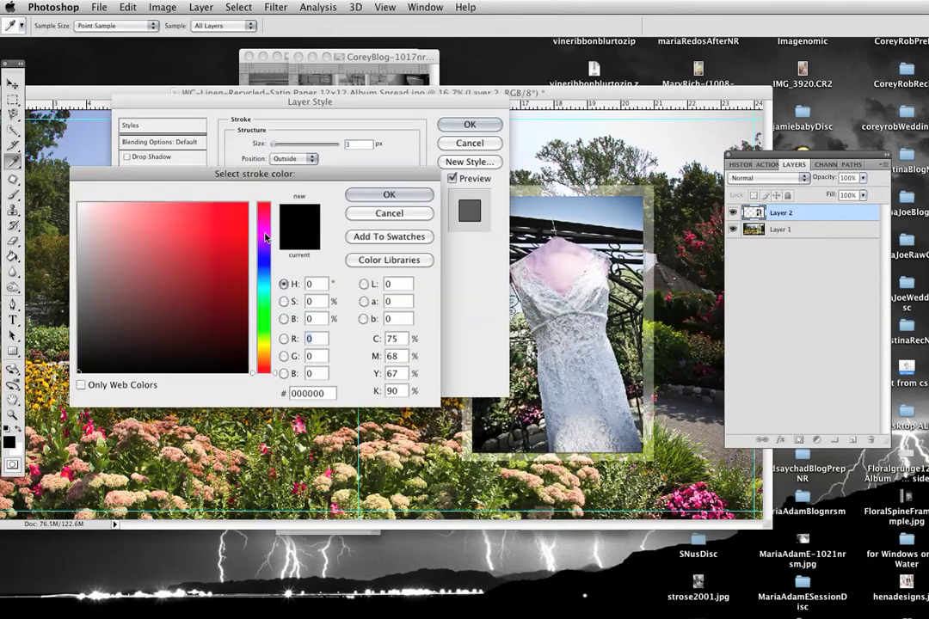
pyautogui.click(390, 196)
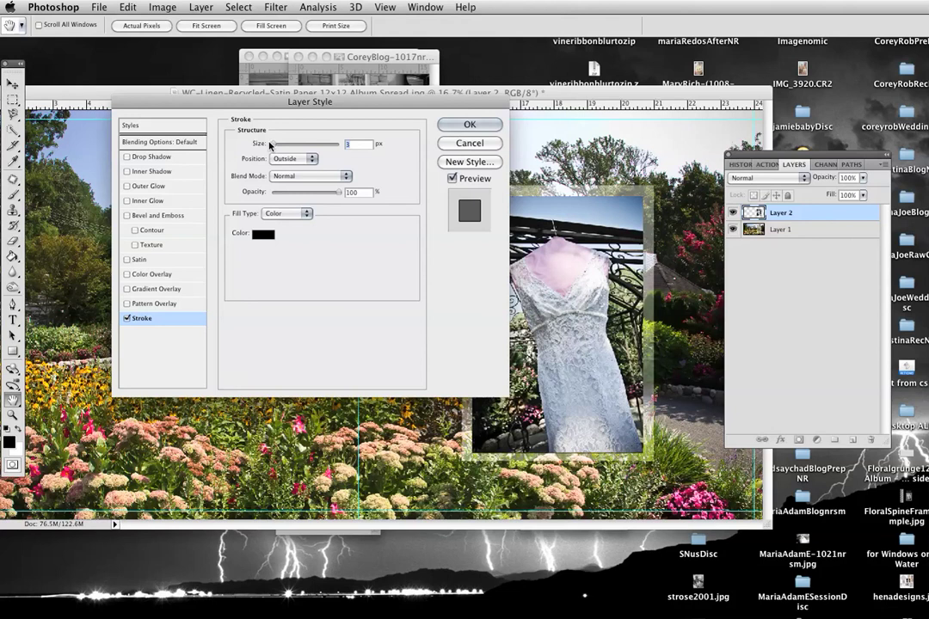
pyautogui.moveTo(273, 144); pyautogui.dragTo(286, 150)
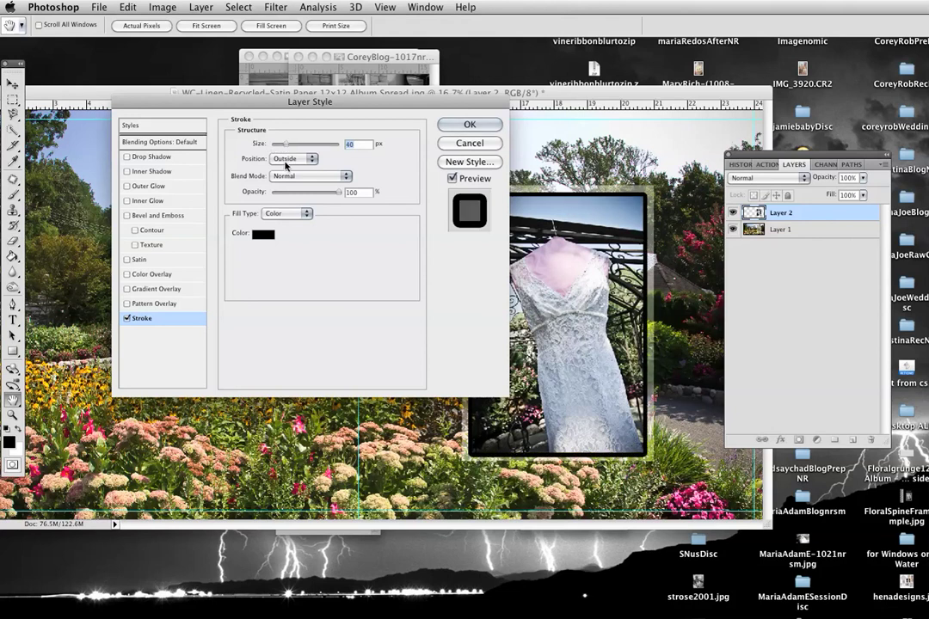
pyautogui.click(287, 160)
pyautogui.click(285, 167)
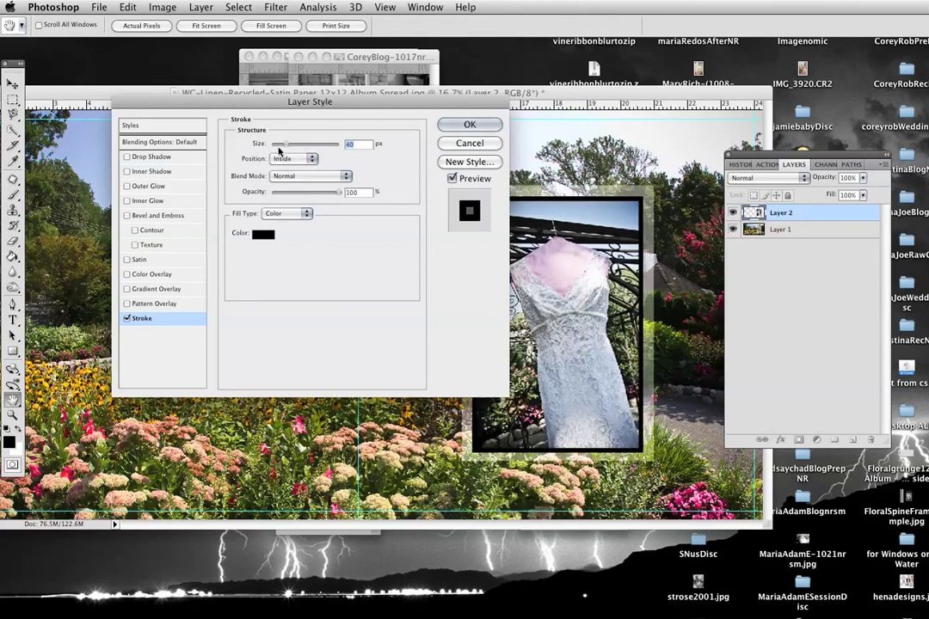
pyautogui.moveTo(286, 149); pyautogui.dragTo(303, 149)
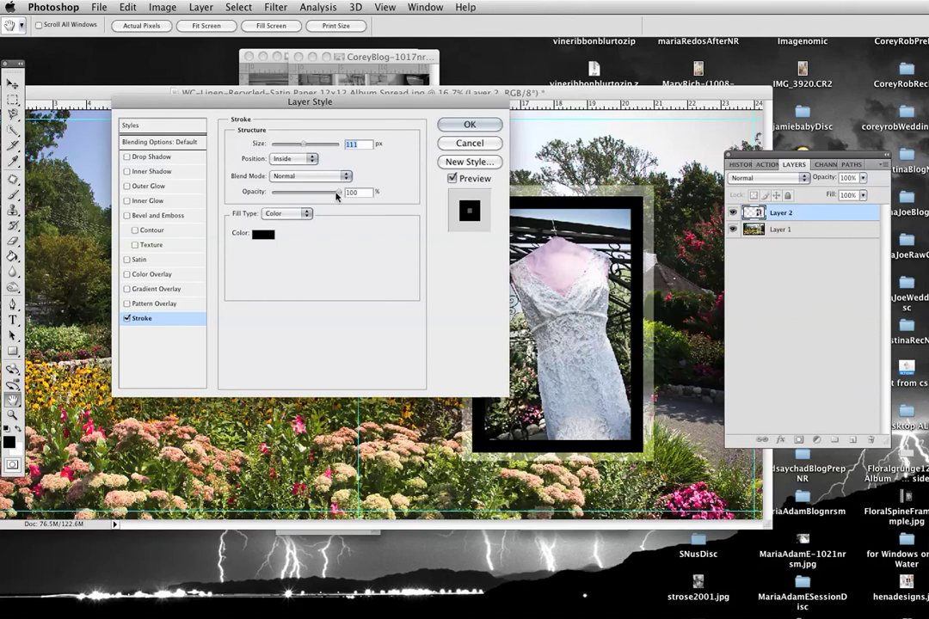
pyautogui.moveTo(338, 193)
pyautogui.mouseDown()
pyautogui.moveTo(298, 194)
pyautogui.moveTo(349, 192)
pyautogui.mouseUp()
pyautogui.moveTo(304, 146); pyautogui.dragTo(284, 144)
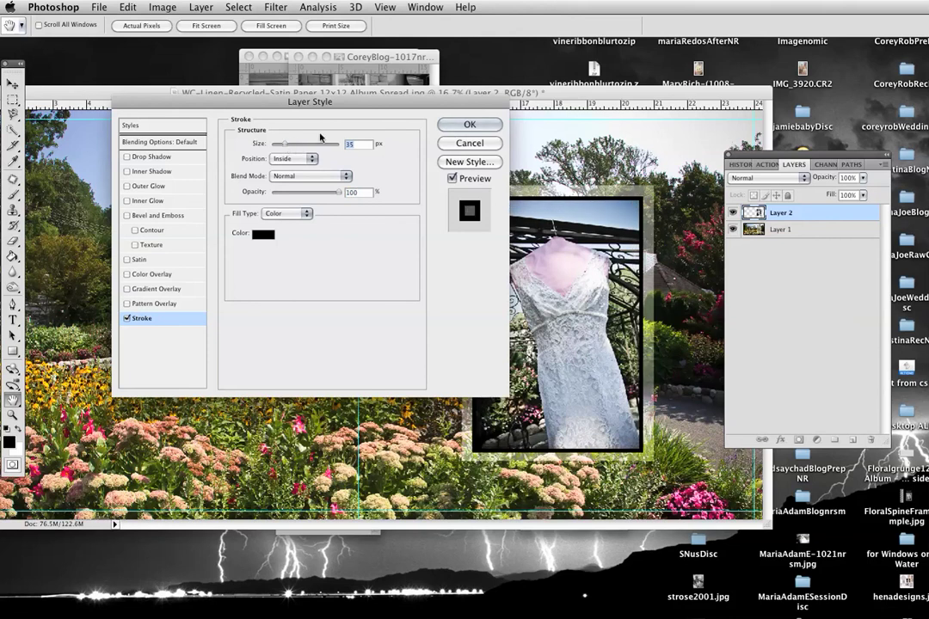
pyautogui.click(469, 124)
pyautogui.moveTo(456, 99); pyautogui.dragTo(540, 103)
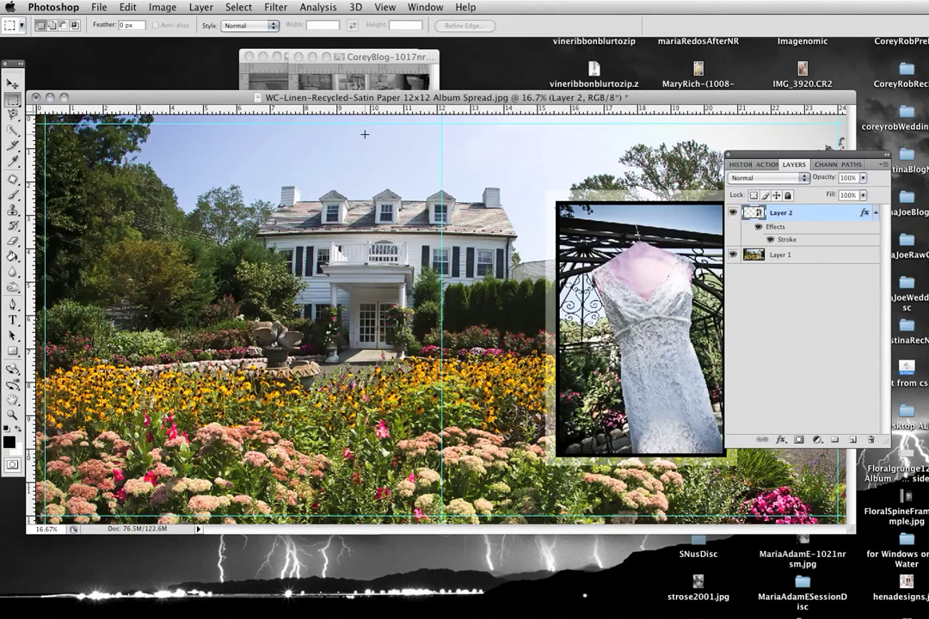